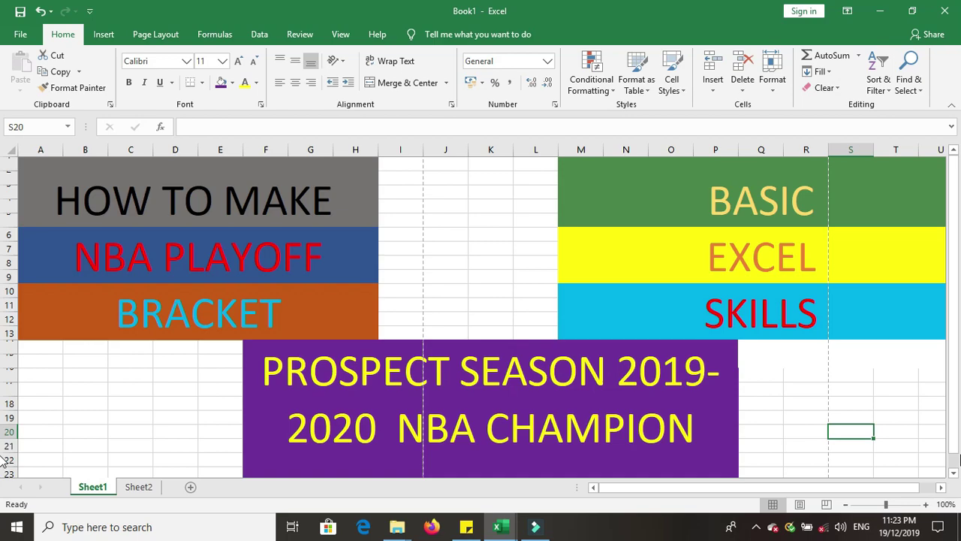
Create a blank workbook and set its page orientation to Landscape.
mouse_move(507, 536)
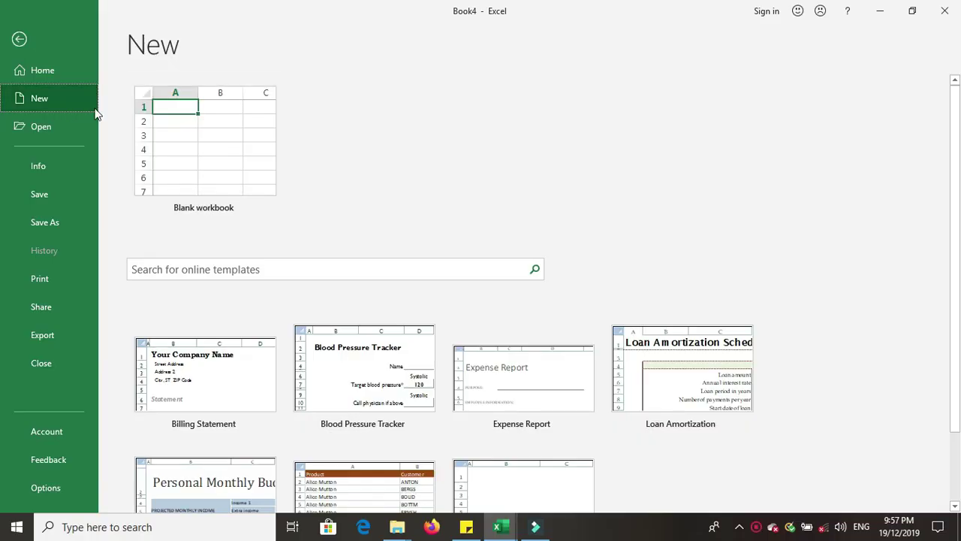
left_click(201, 152)
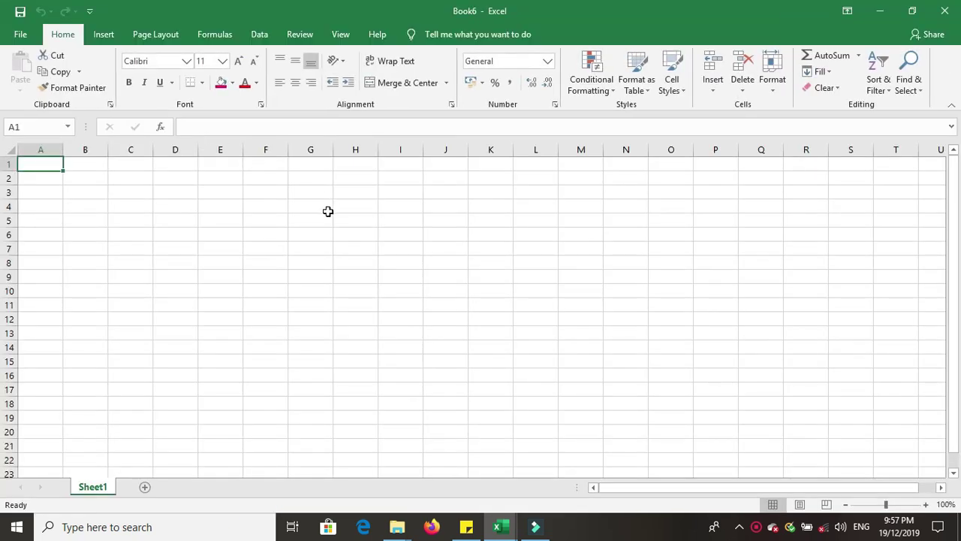
left_click(158, 37)
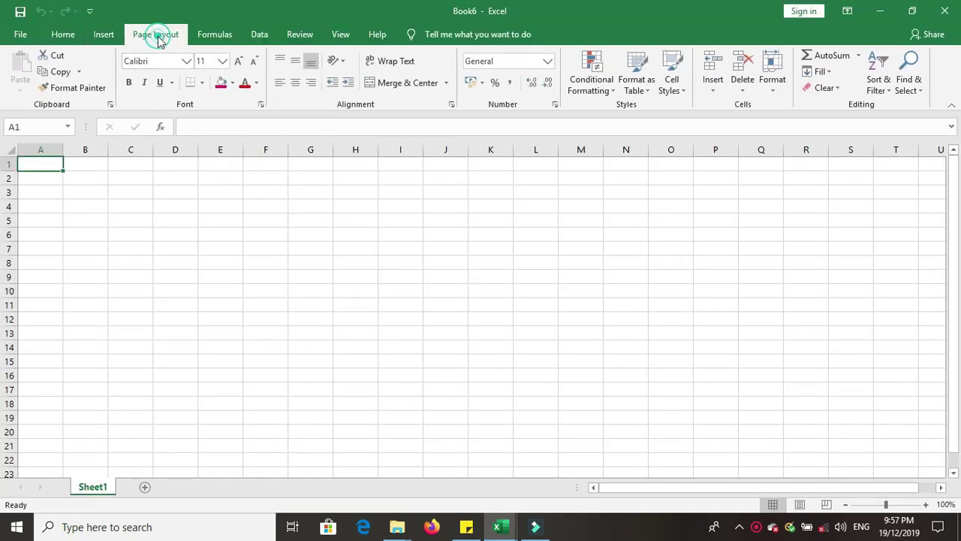
left_click(156, 75)
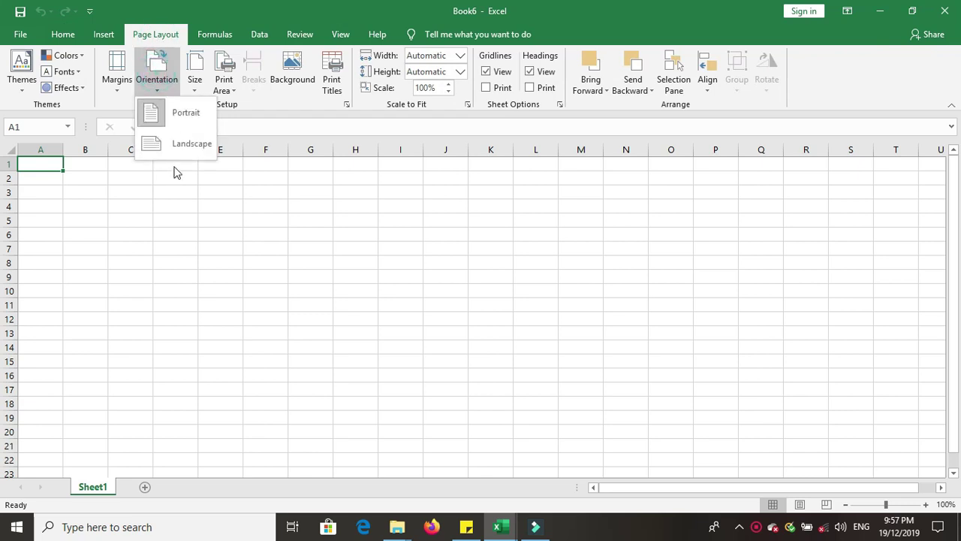
left_click(177, 143)
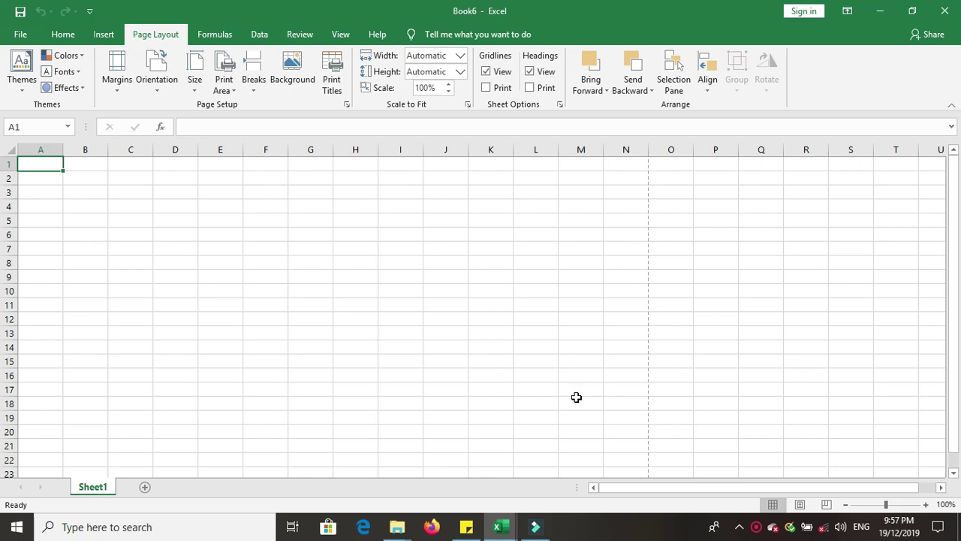
scroll(576, 397, "down", 1)
scroll(579, 401, "down", 2)
scroll(596, 416, "down", 2)
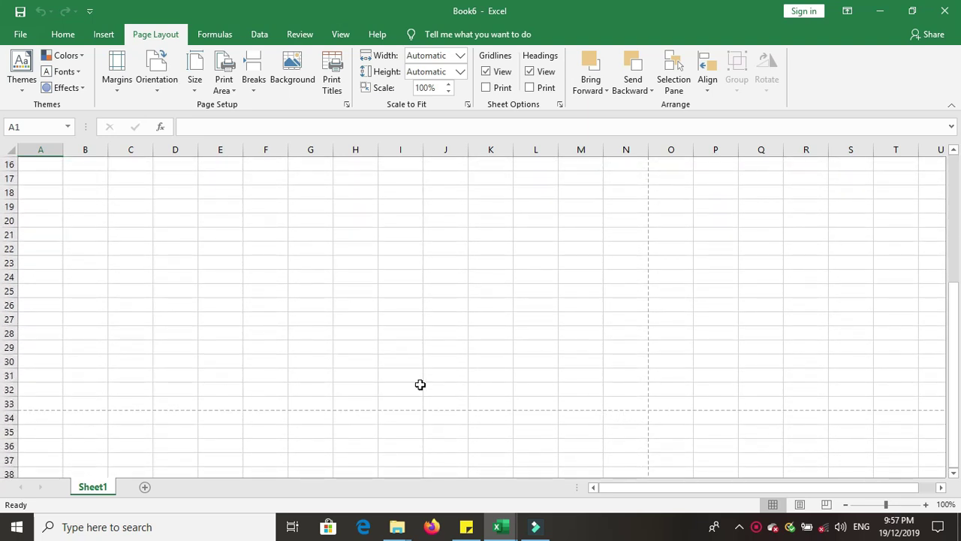
scroll(305, 340, "up", 2)
scroll(306, 340, "up", 3)
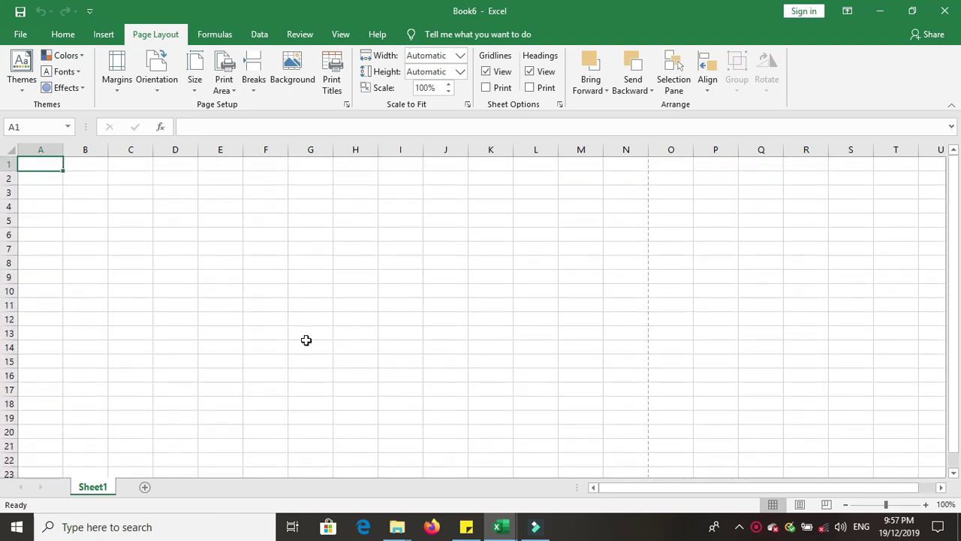
Merge and centre cells A1:N2 into a single title cell.
left_click_drag(42, 166, 607, 179)
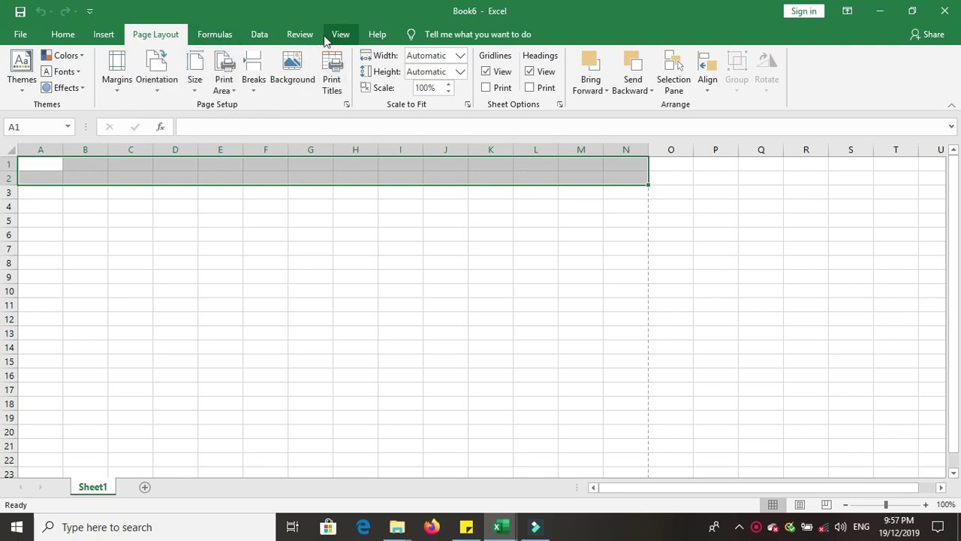
left_click(63, 34)
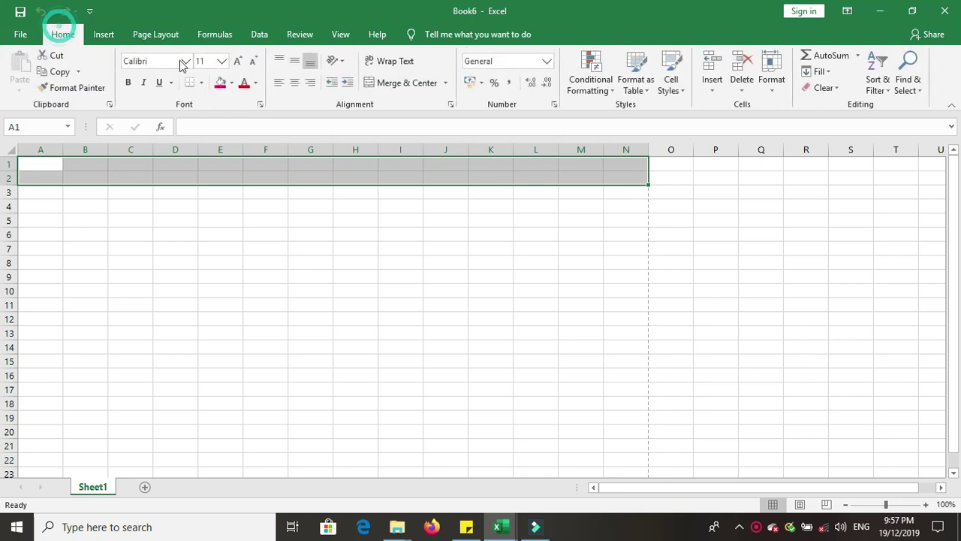
left_click(400, 84)
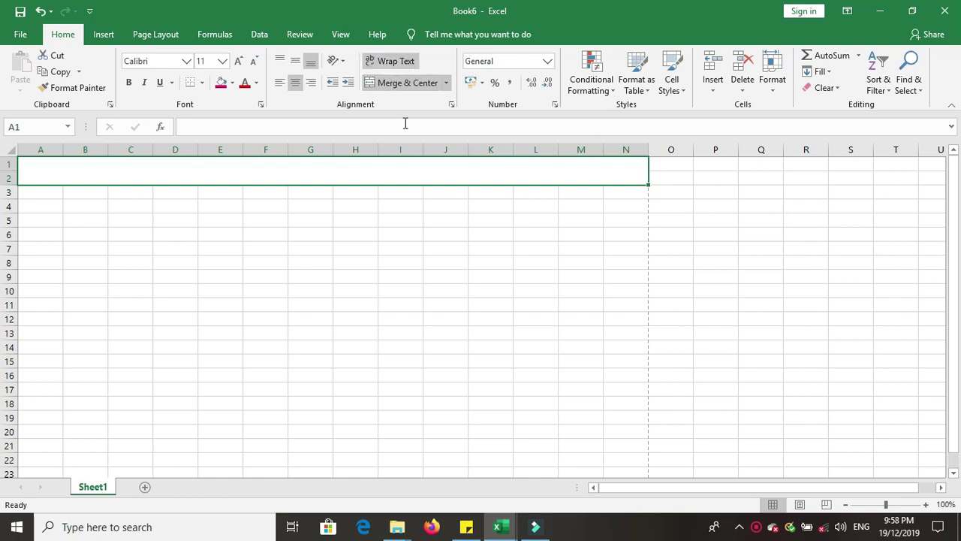
left_click_drag(328, 249, 328, 235)
left_click(334, 174)
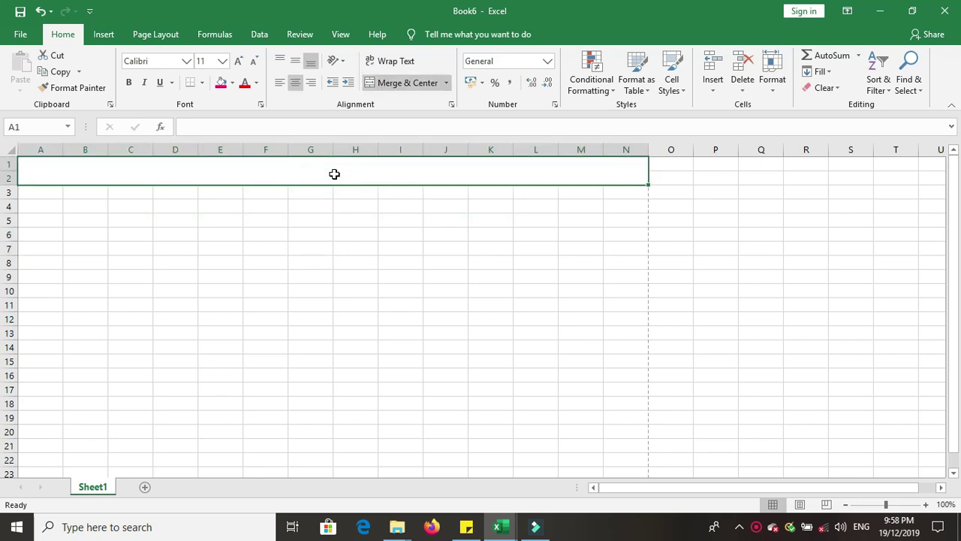
Type the NBA PLAYOFF BRACKET FOR 2019 title, fixing the PLAYOOF, RACKET and year typos.
type("NBA ")
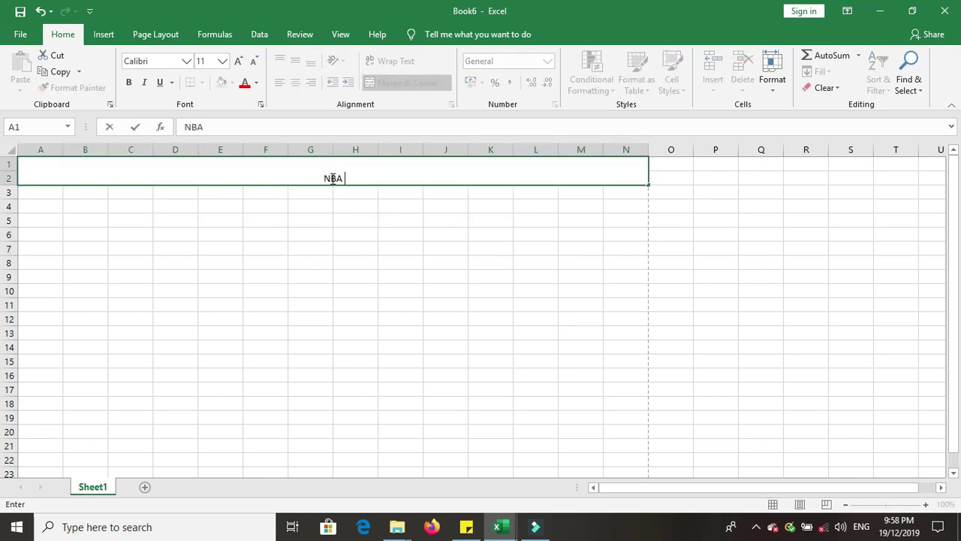
type("PLAYOOF ")
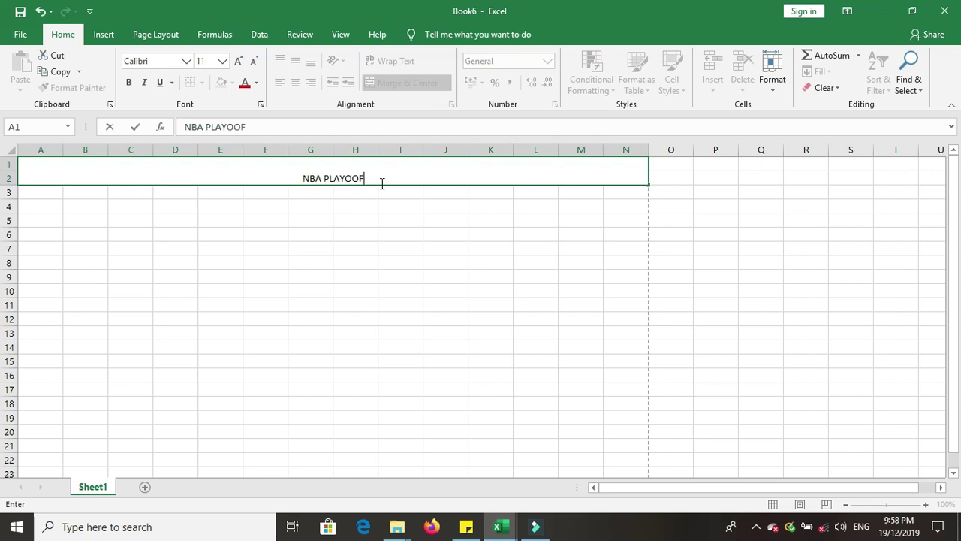
type("RACKET")
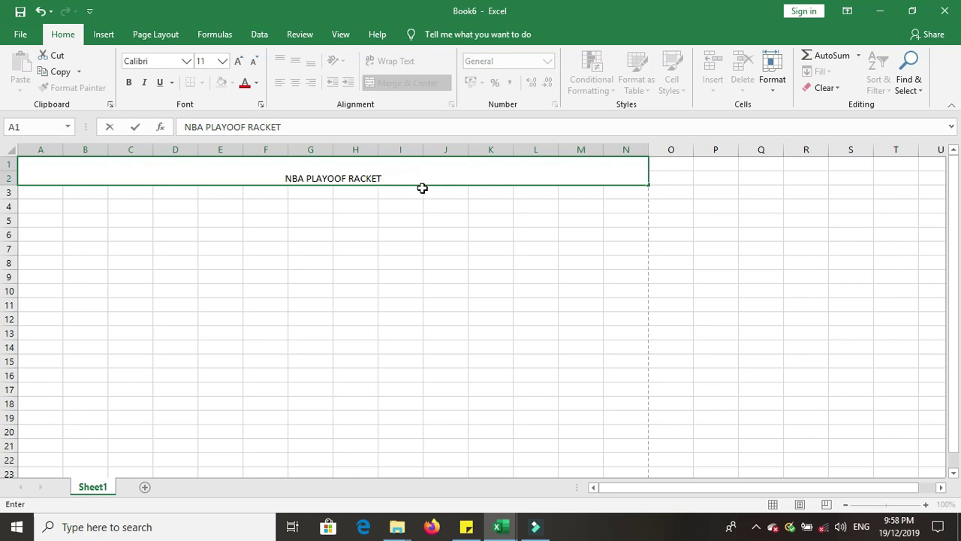
left_click(343, 178)
key("BackSpace")
type("F")
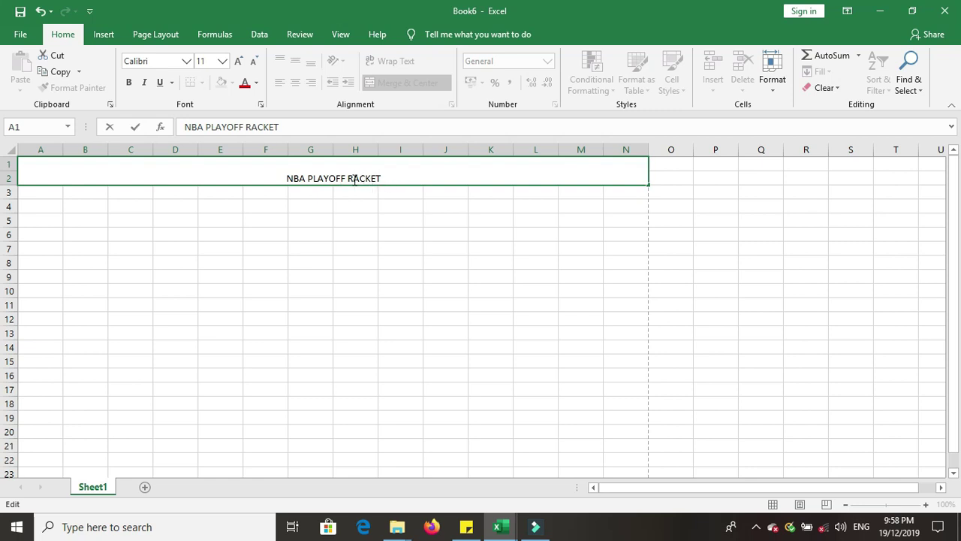
left_click(352, 181)
type("B")
left_click(388, 179)
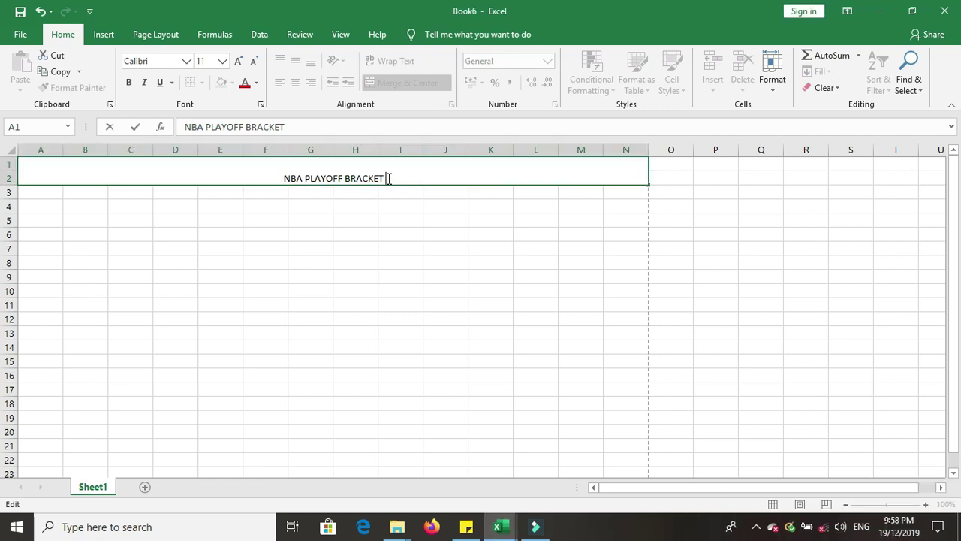
type("FOR ")
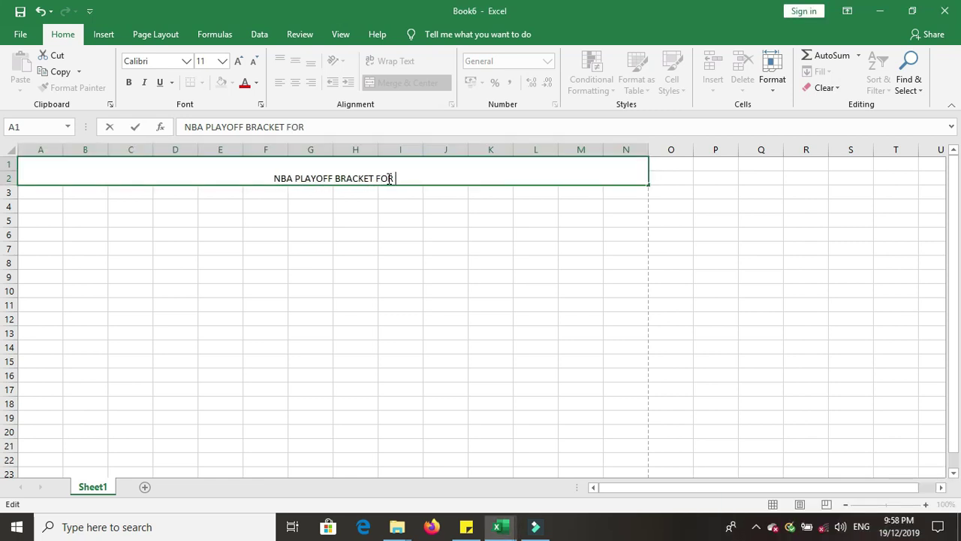
type("2019-2019")
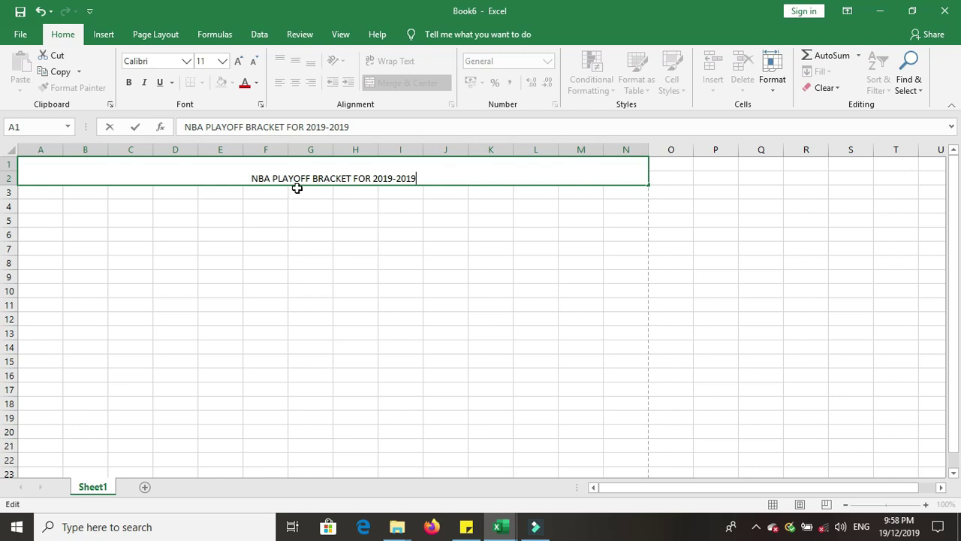
key("BackSpace")
key("BackSpace")
Finish the year as 2019-2020 and enlarge the title font to 20 points.
type("20")
left_click(339, 233)
left_click(334, 178)
left_click(238, 61)
left_click(239, 61)
left_click(239, 61)
left_click(239, 61)
left_click(239, 61)
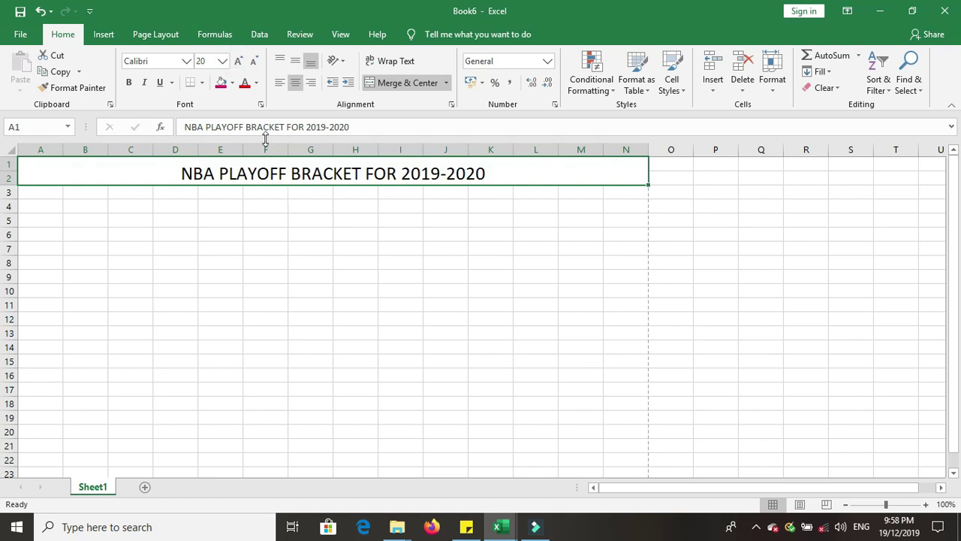
Fill the merged title cell with standard Red.
left_click(220, 82)
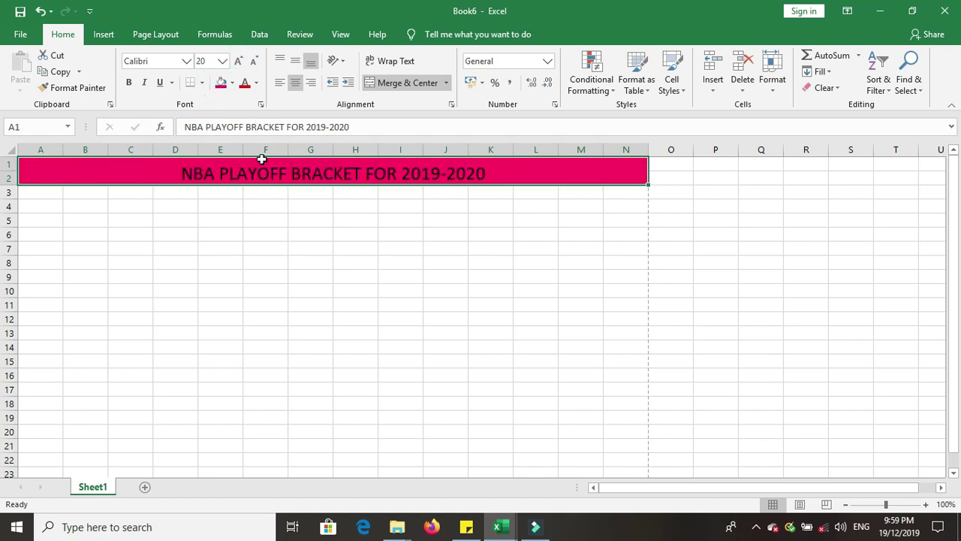
left_click(232, 82)
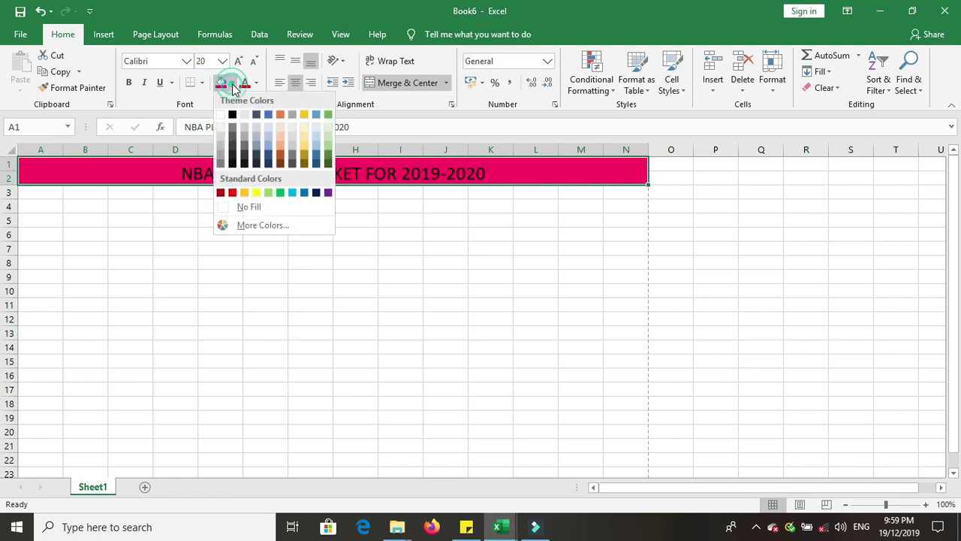
left_click(232, 193)
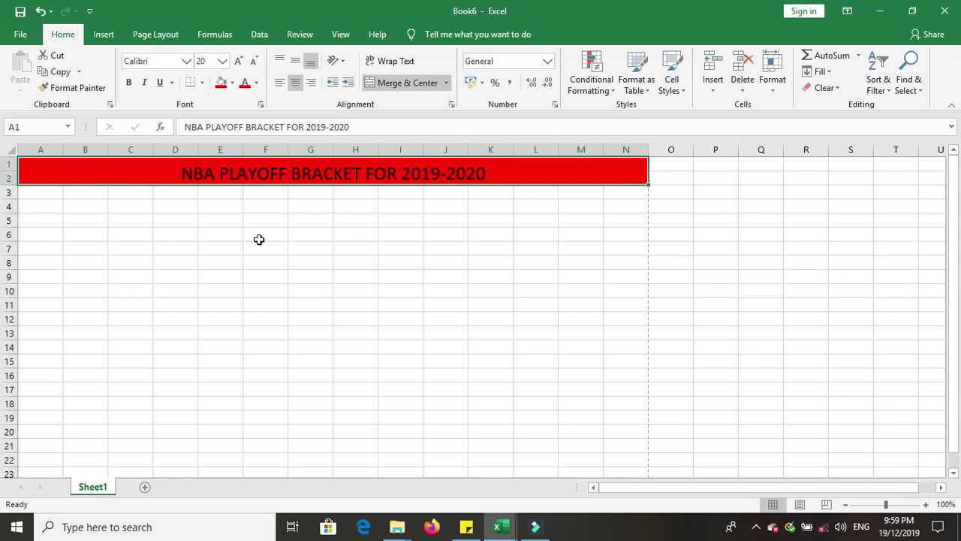
left_click(215, 244)
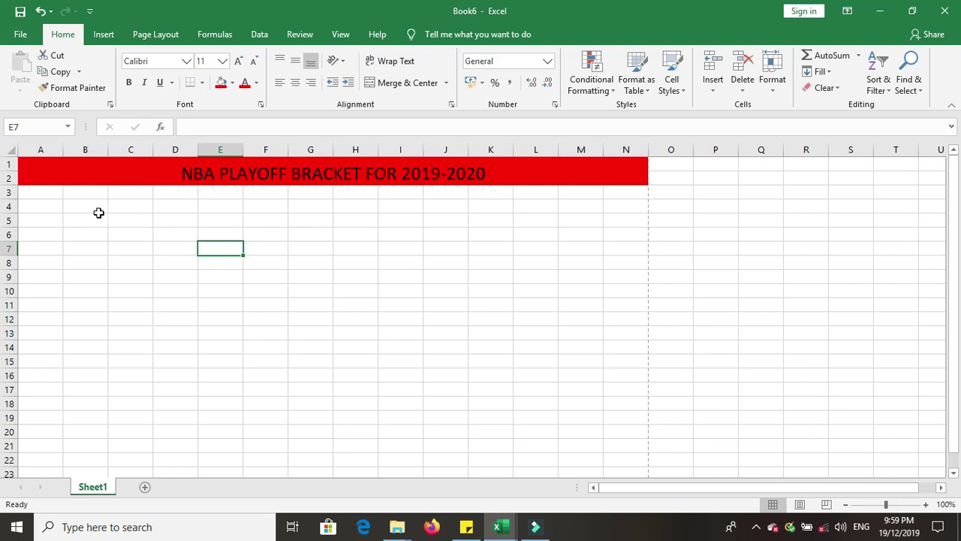
Merge A3:D4 and enter the heading WESTERN CONFERENCE in it.
left_click_drag(42, 198, 178, 207)
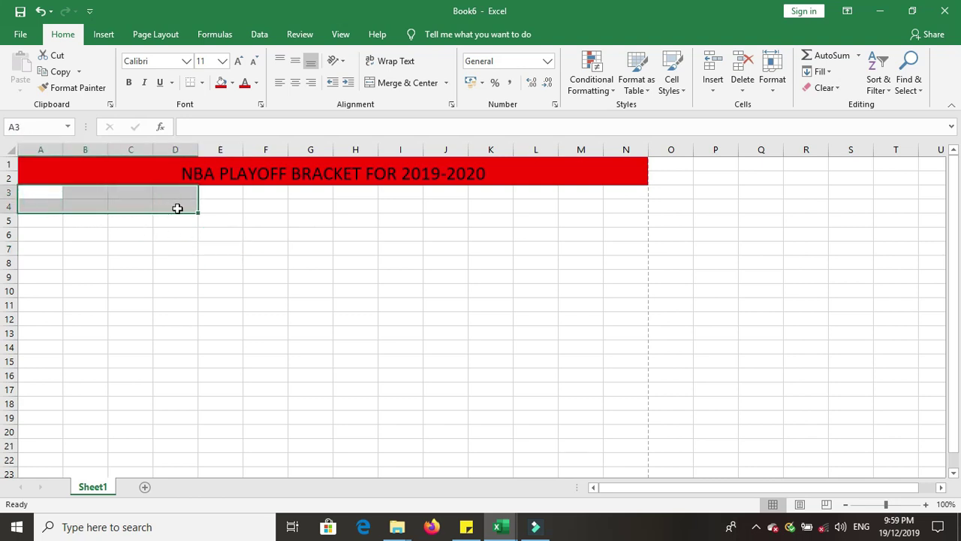
left_click(402, 83)
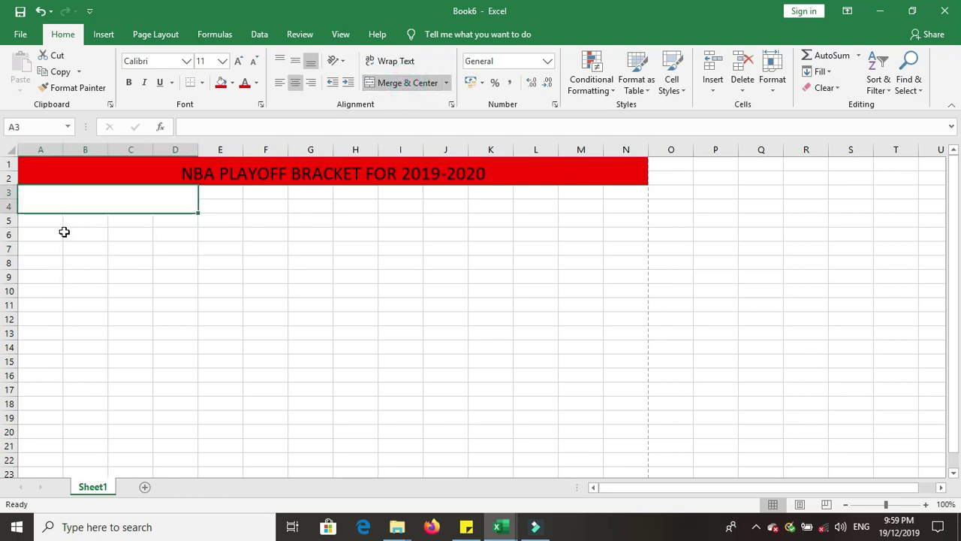
left_click(65, 203)
left_click(74, 232)
left_click(72, 205)
type("WESTERN  CONFERENCE")
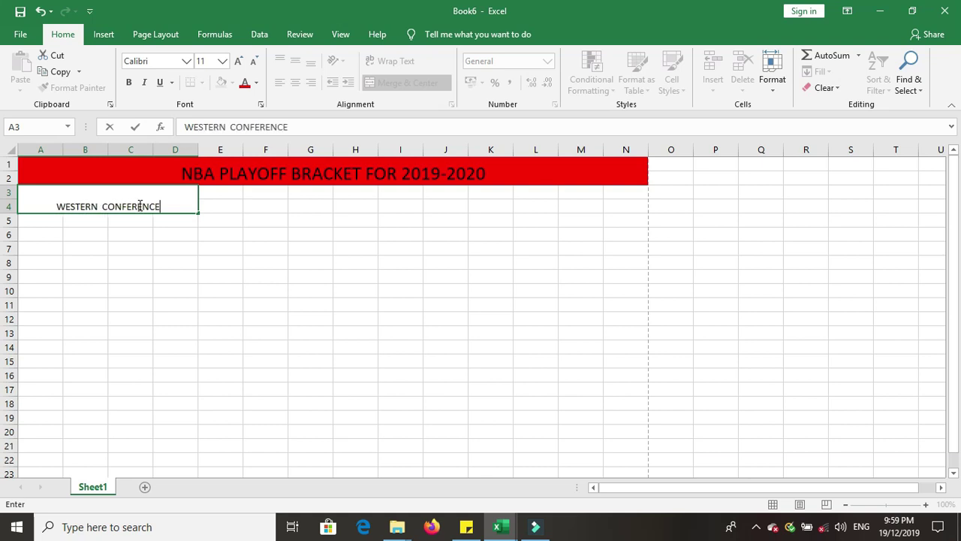
left_click(101, 222)
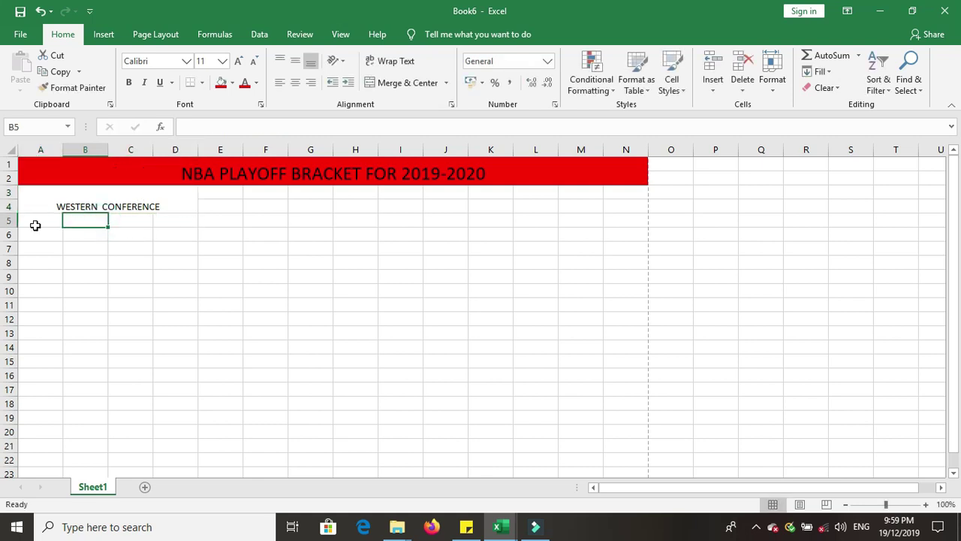
Merge A5:B6, A7:B8, A9:B10 and A11:B12 into separate team cells.
left_click_drag(38, 223, 68, 235)
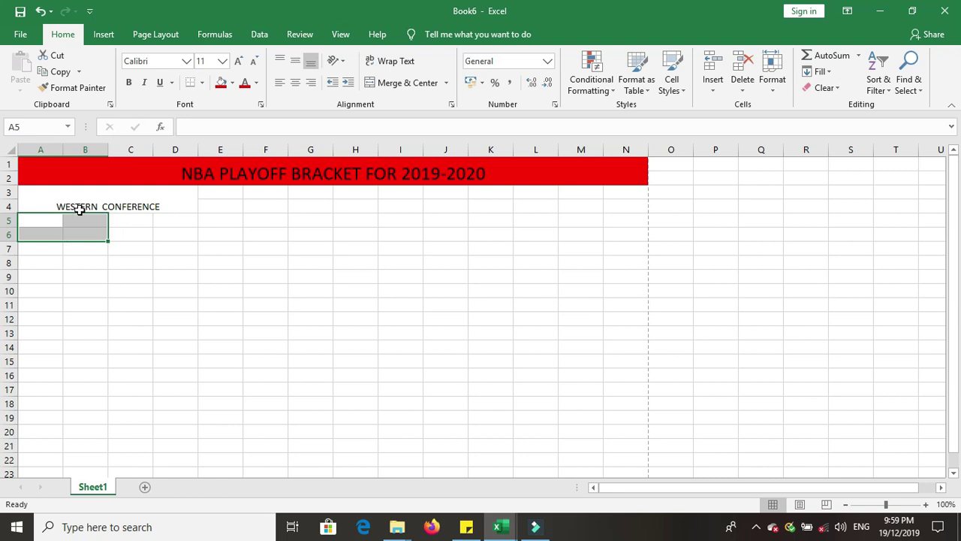
left_click(395, 82)
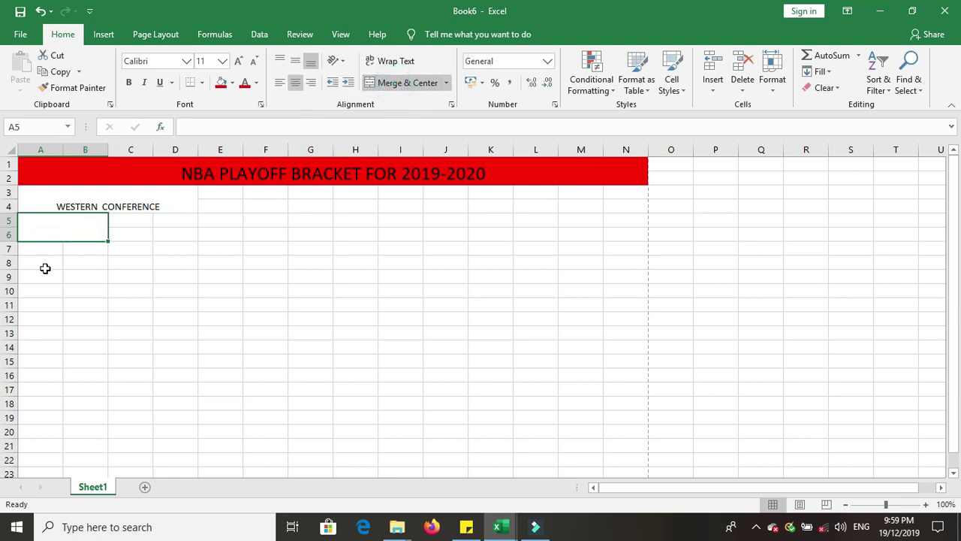
left_click_drag(34, 250, 75, 266)
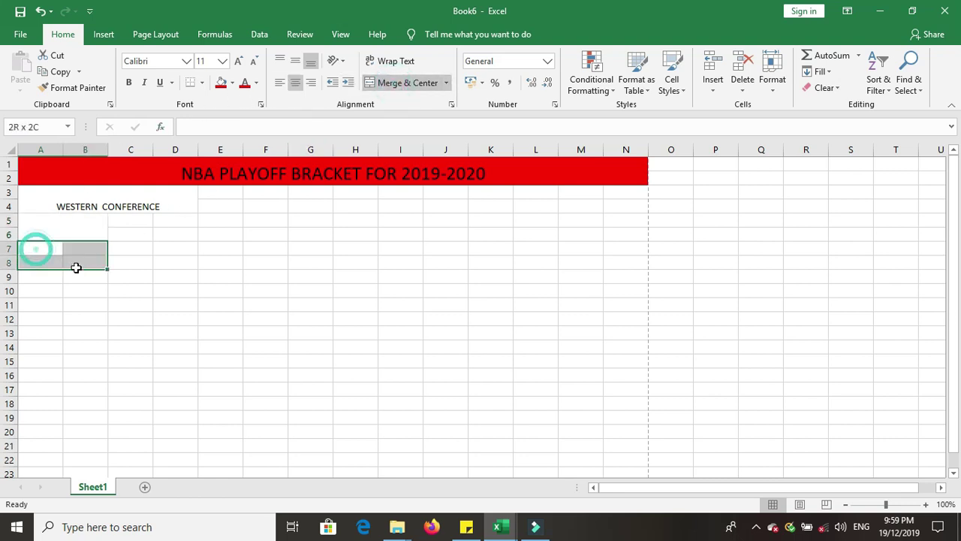
left_click(396, 83)
left_click(27, 278)
mouse_move(42, 281)
left_mouse_down()
mouse_move(81, 289)
mouse_move(84, 313)
left_mouse_up()
left_click(386, 82)
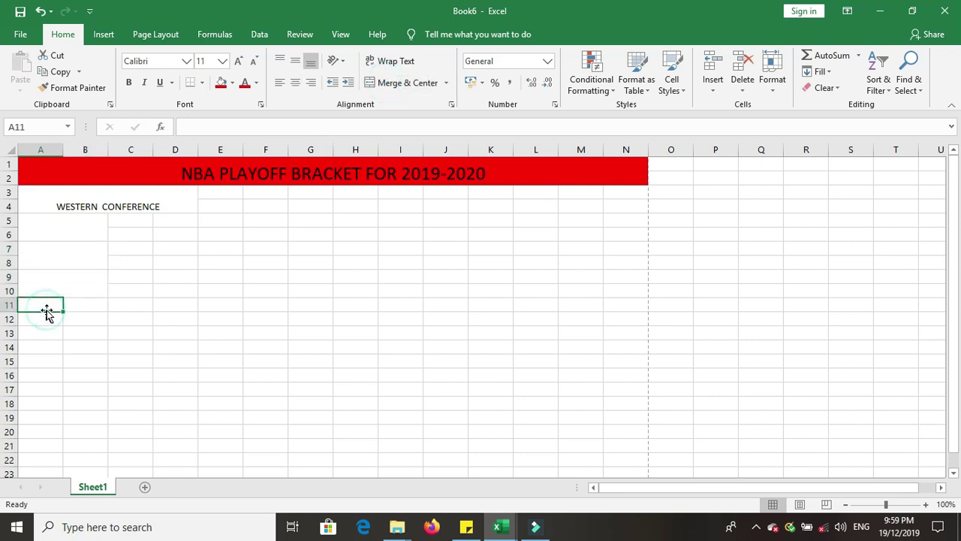
left_click(399, 83)
Enter LAKERS and CLIPPERS in the first two team slots and start the next entry.
left_click(68, 237)
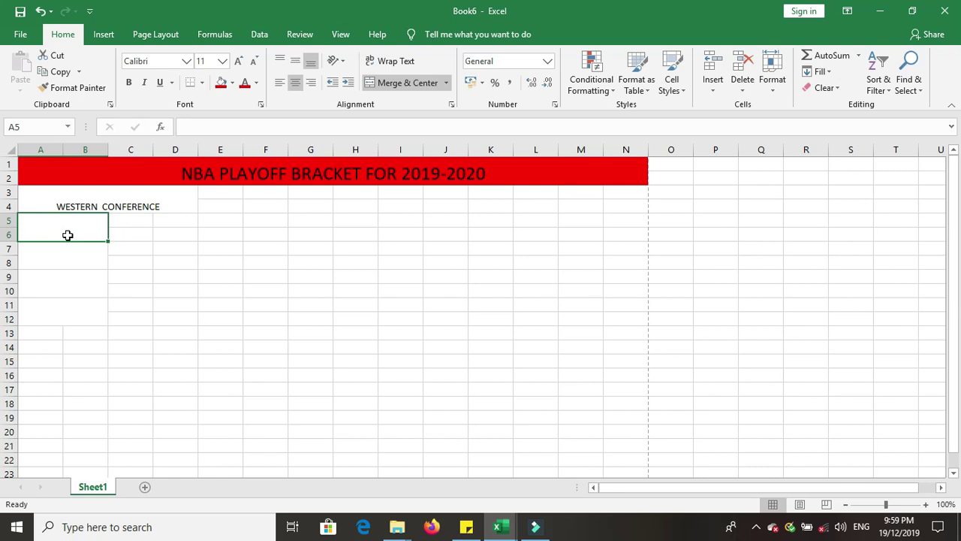
type("LAKERS")
key("Return")
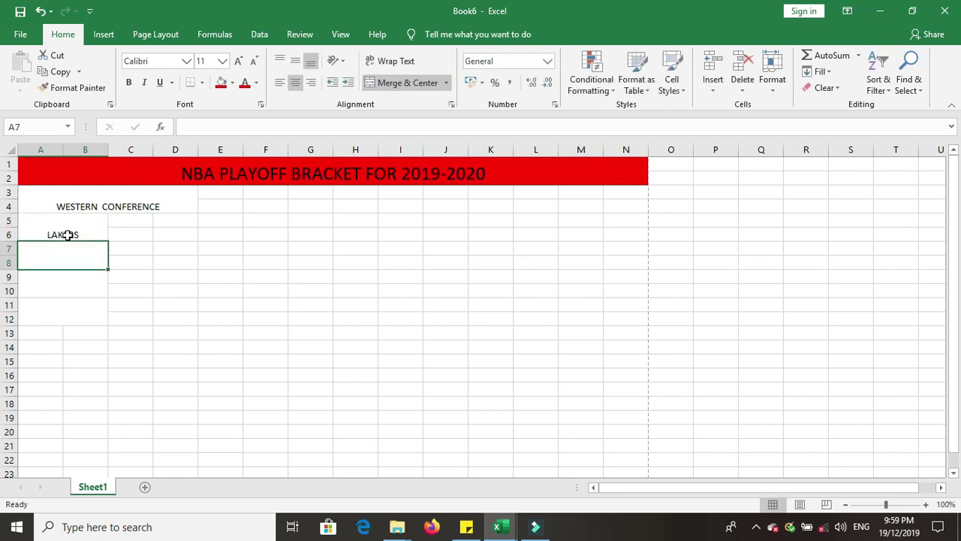
type("CLIPPERS")
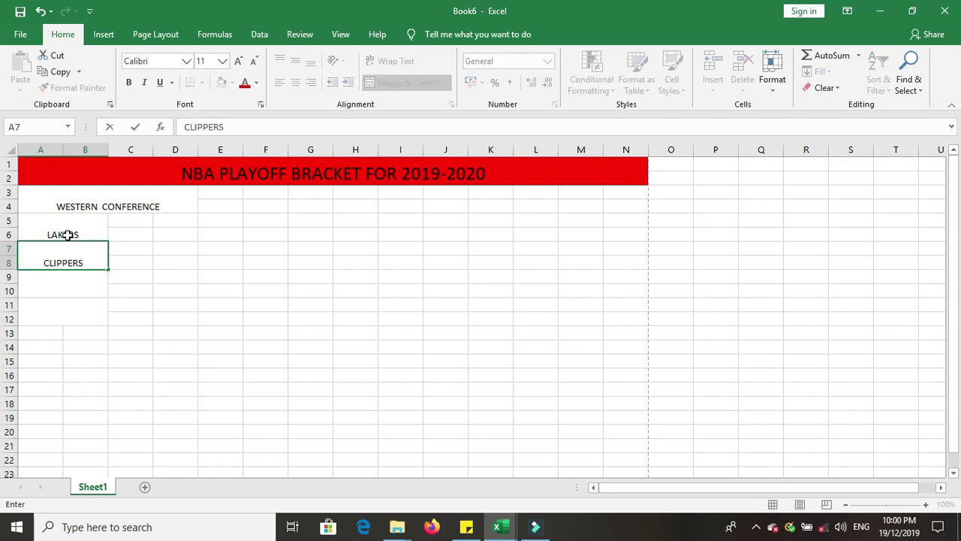
key("Return")
type("GOLDEN STATE")
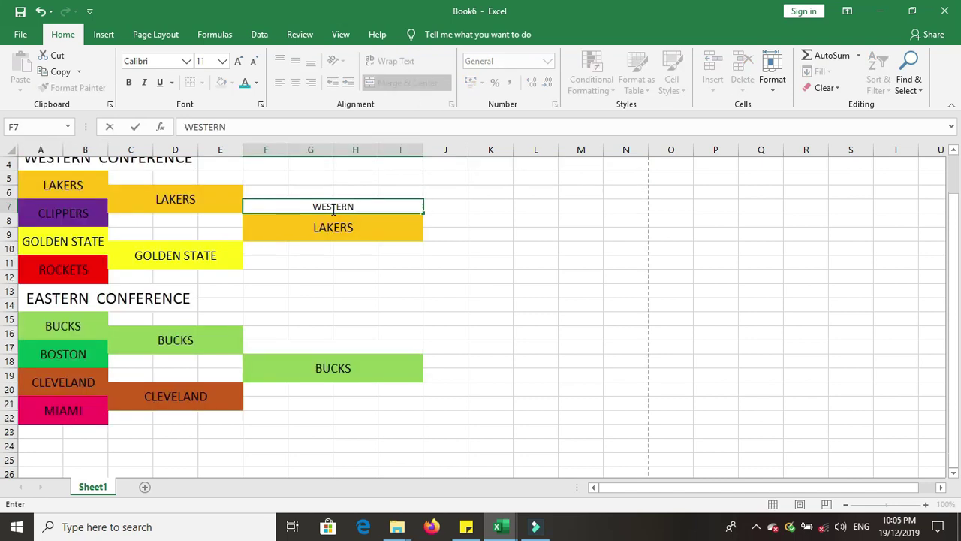
type(" CONFERENCE CHAMPIO")
type("NGELE")
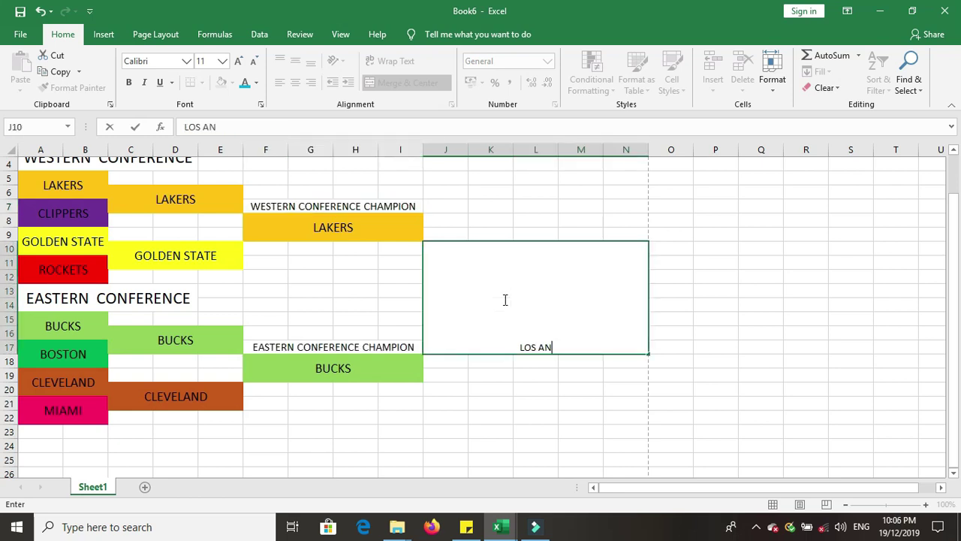
type("S")
type("  LAKERS")
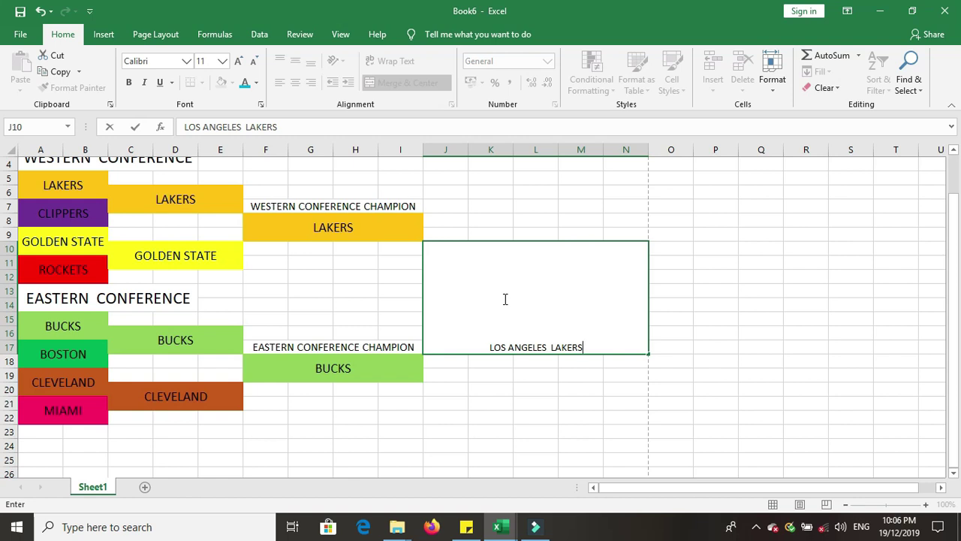
Enter 2019-2010 NBA CHAMPION in the J10 block, enlarged to 22 point, wrapped and middle-aligned.
type("2019-2010  ")
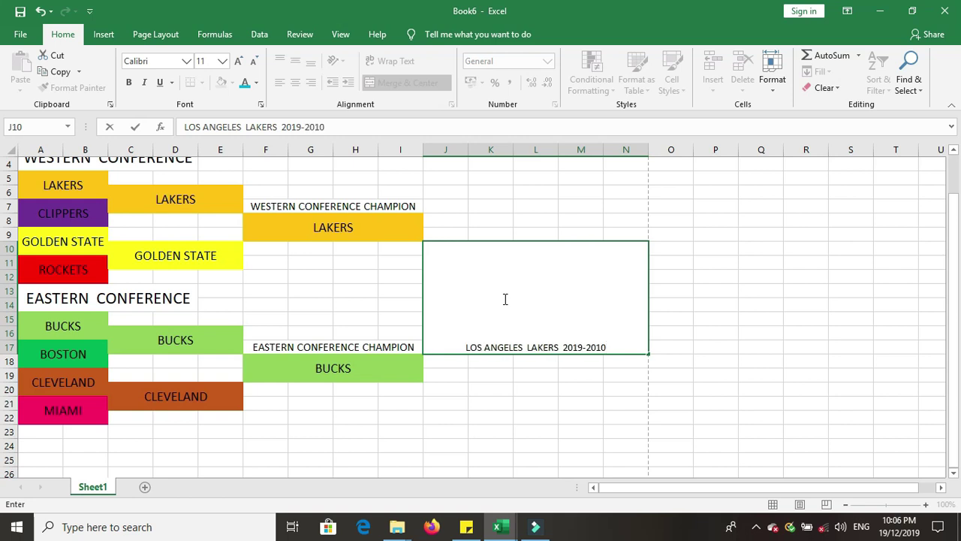
type("NBA")
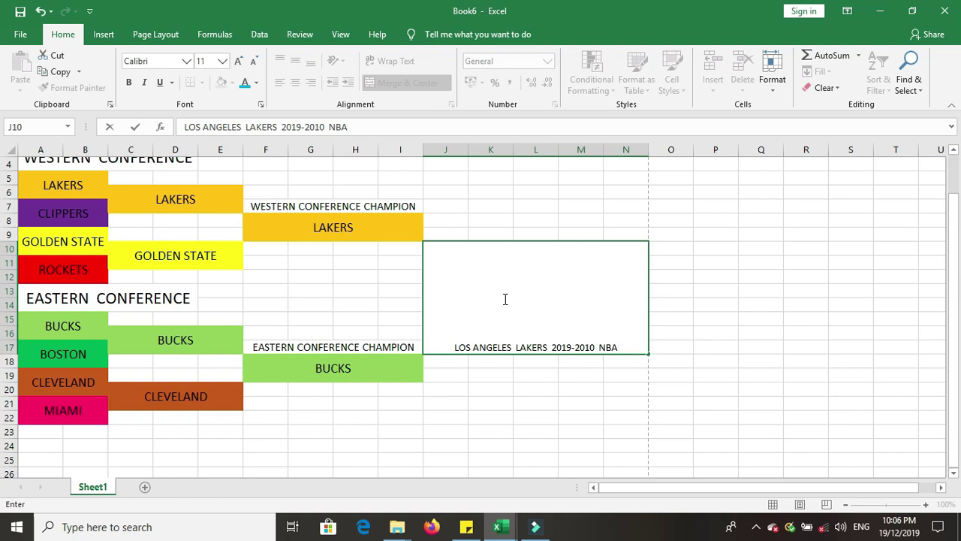
type(" C")
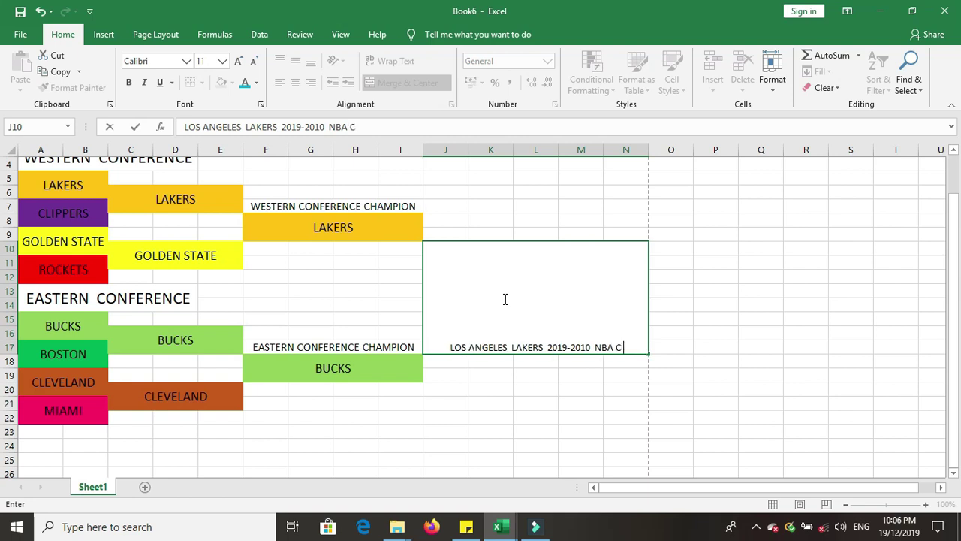
type("HAMPION")
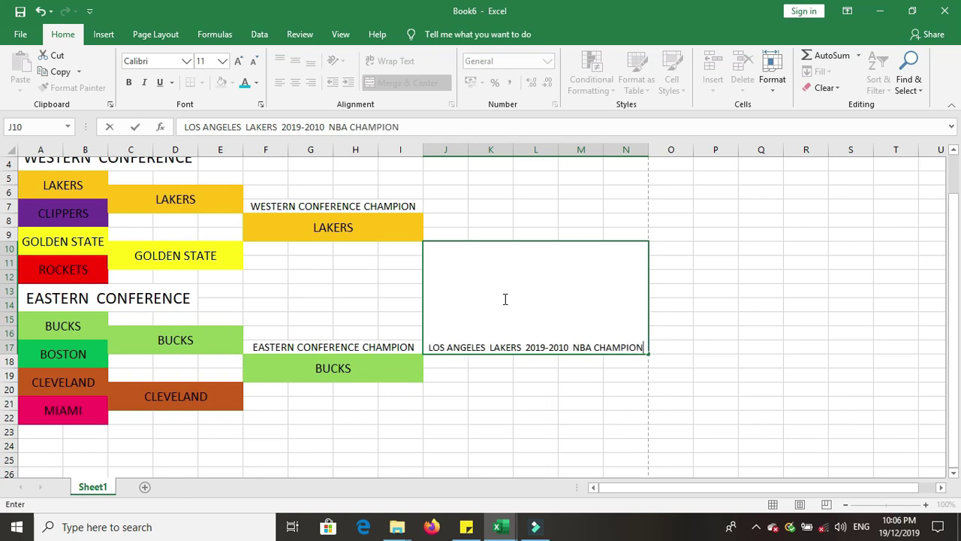
left_click(681, 362)
left_click(571, 303)
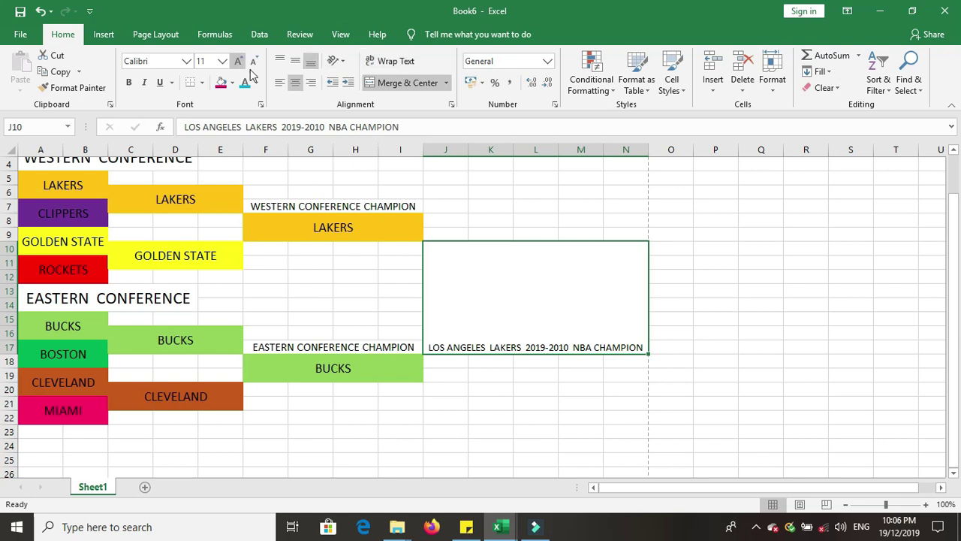
left_click(239, 62)
left_click(239, 62)
left_click(239, 62)
left_click(239, 62)
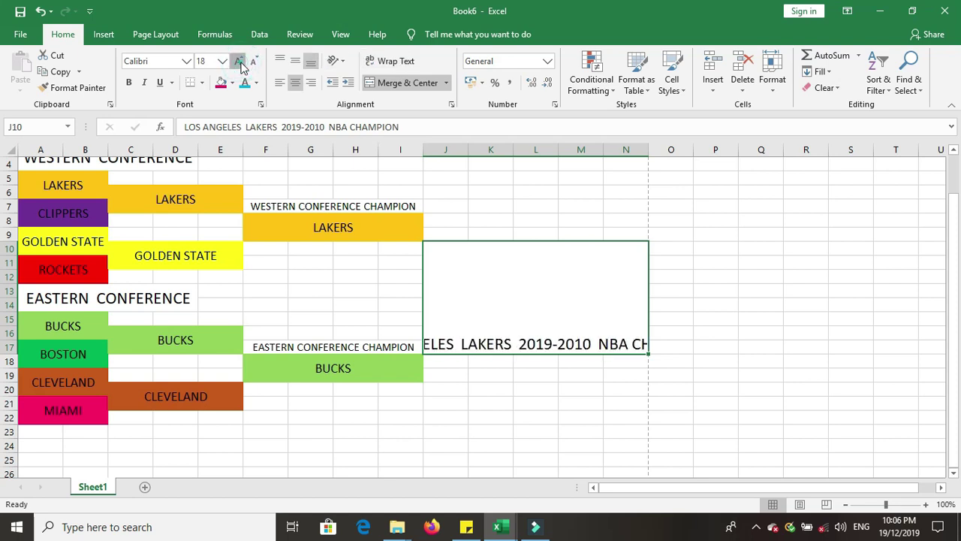
left_click(239, 61)
left_click(396, 61)
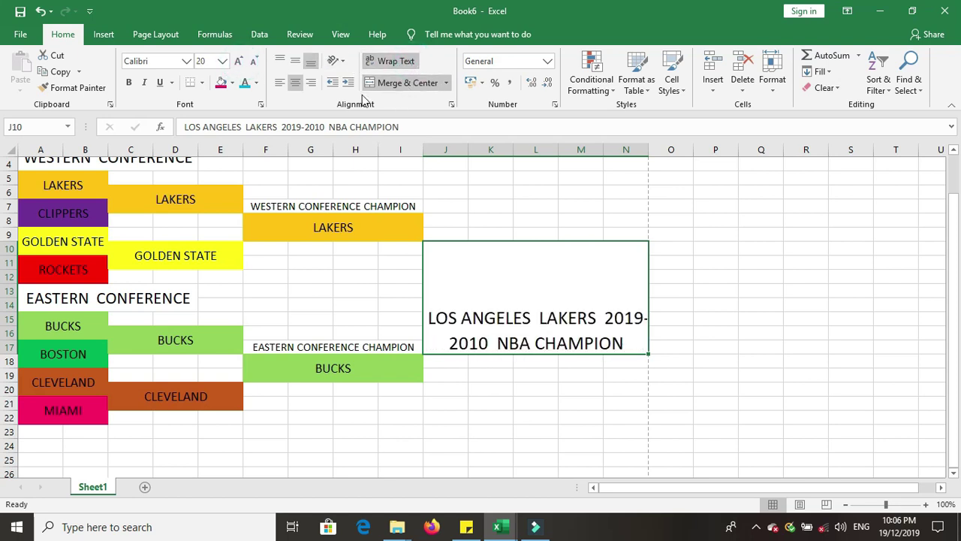
left_click(295, 62)
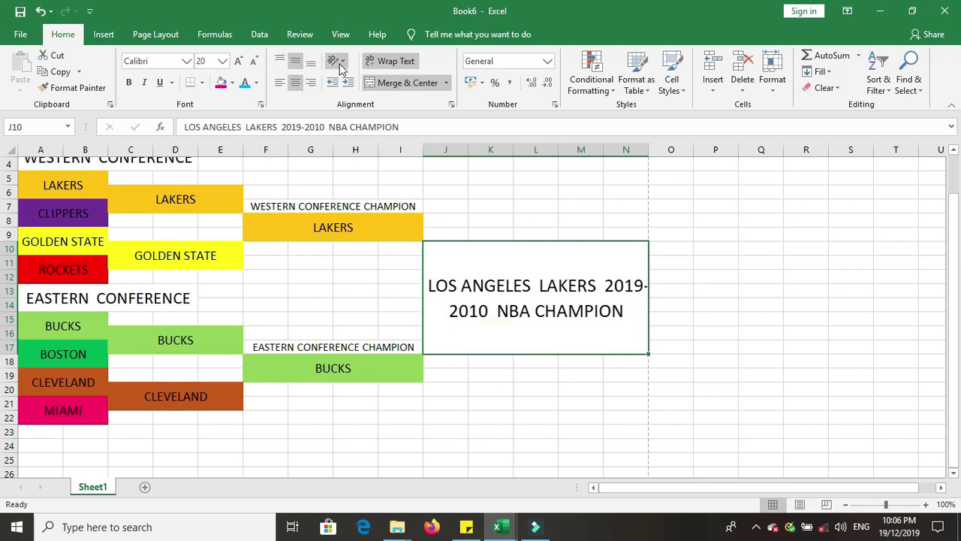
left_click(239, 63)
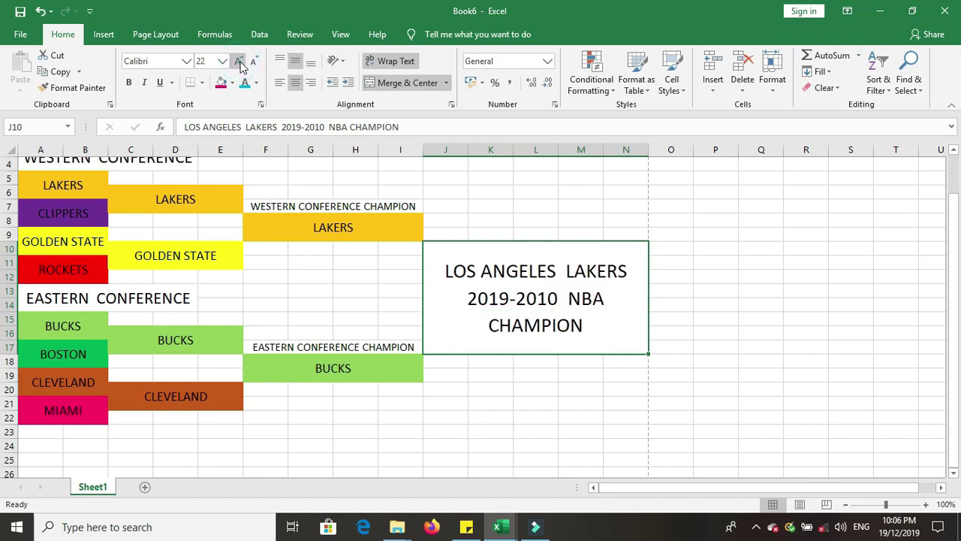
Copy the gold formatting of the LAKERS cell in F8 onto the champion block.
left_click(238, 62)
left_click(239, 62)
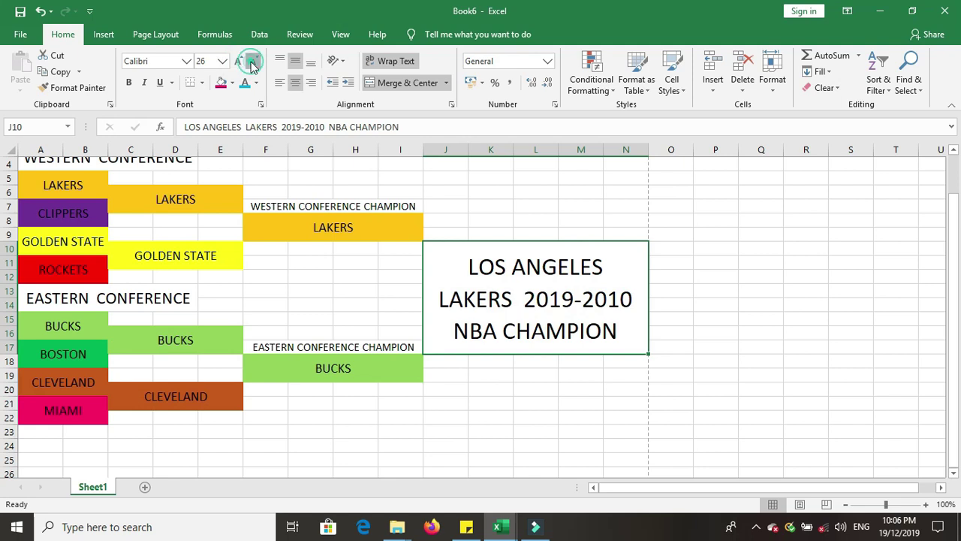
left_click(254, 62)
left_click(294, 229)
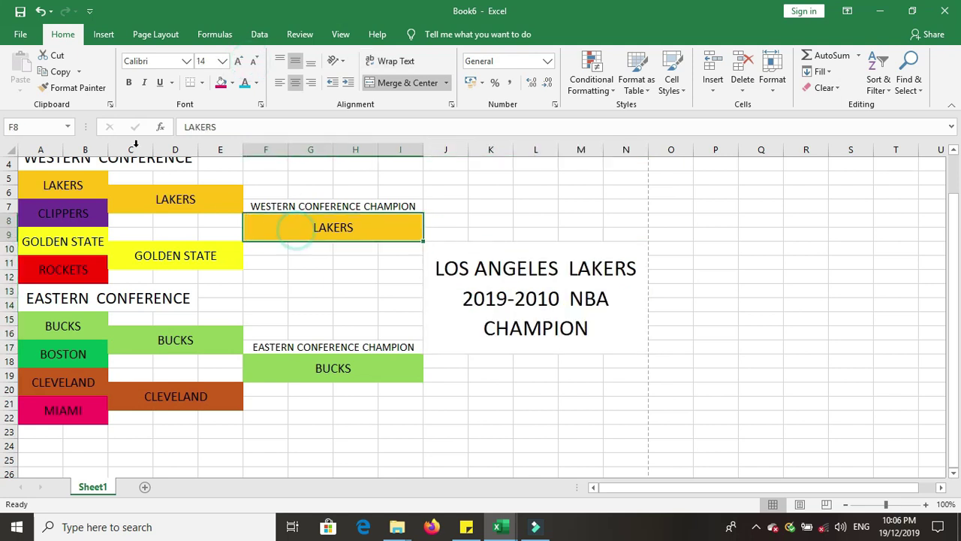
left_click(78, 88)
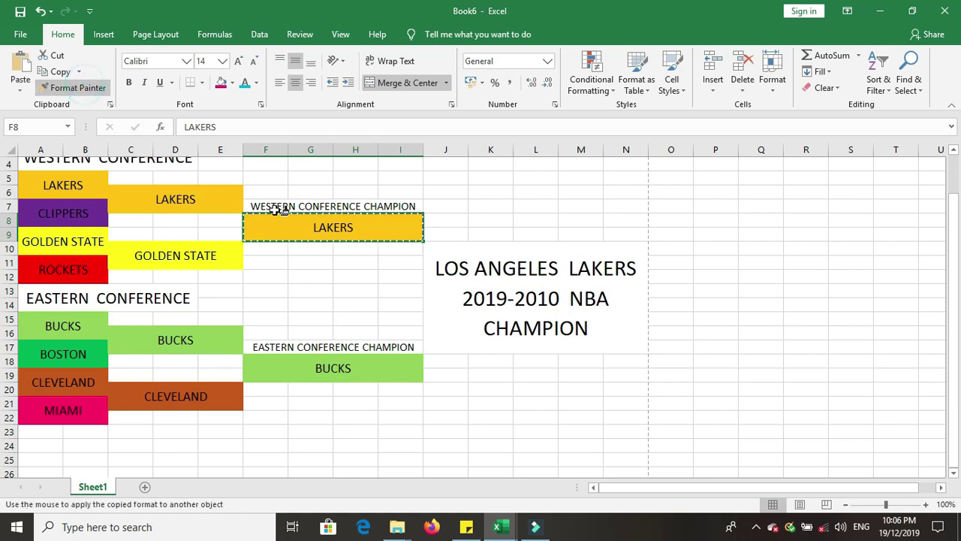
left_click(473, 276)
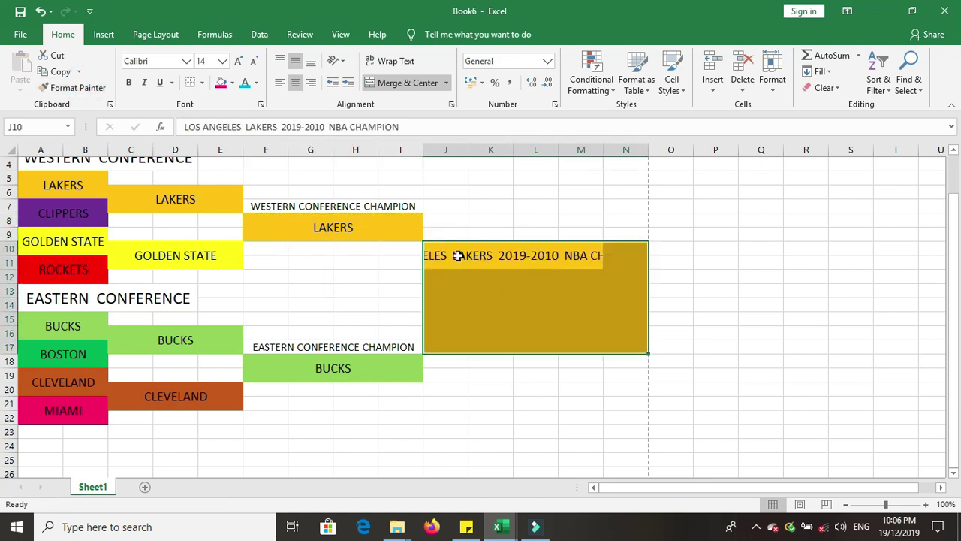
Re-merge J10:N17 and set the champion text to 24 point with wrapping.
left_click(409, 83)
left_click(409, 82)
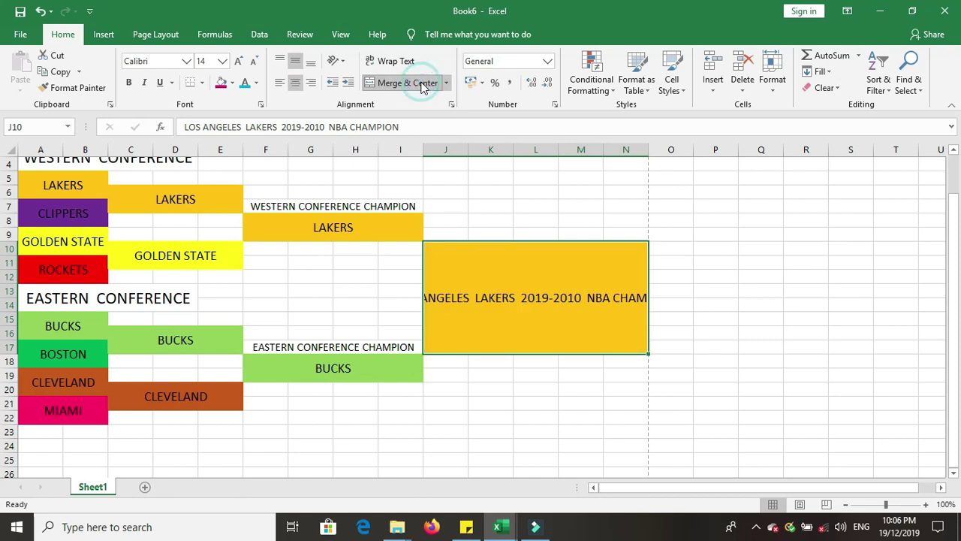
left_click(239, 61)
left_click(239, 62)
left_click(239, 61)
left_click(239, 61)
left_click(239, 62)
left_click(238, 62)
left_click(376, 62)
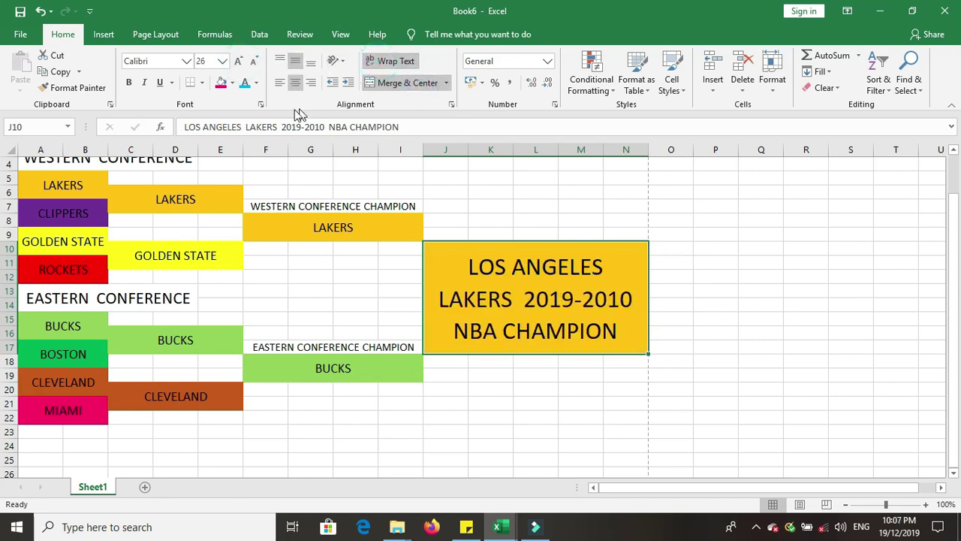
left_click(253, 61)
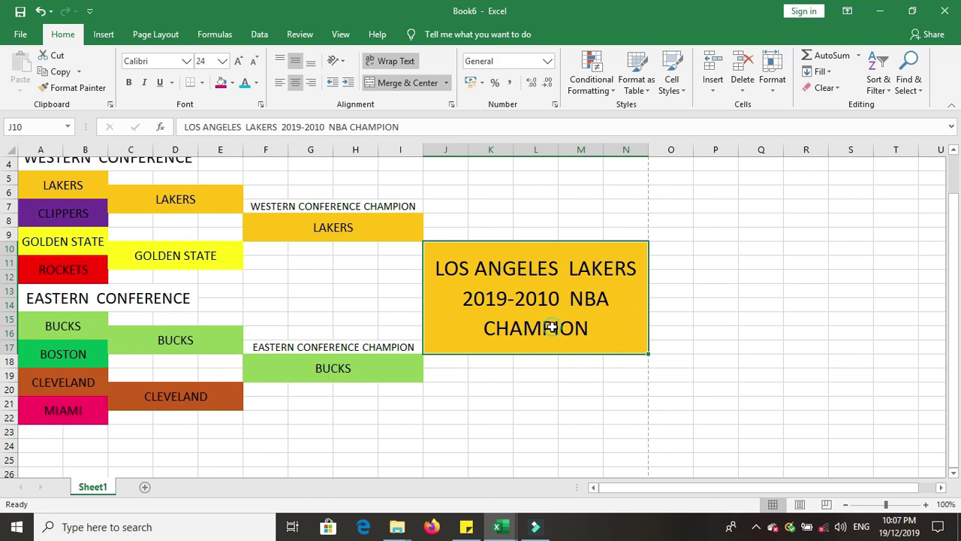
left_click(545, 389)
scroll(369, 353, "up", 1)
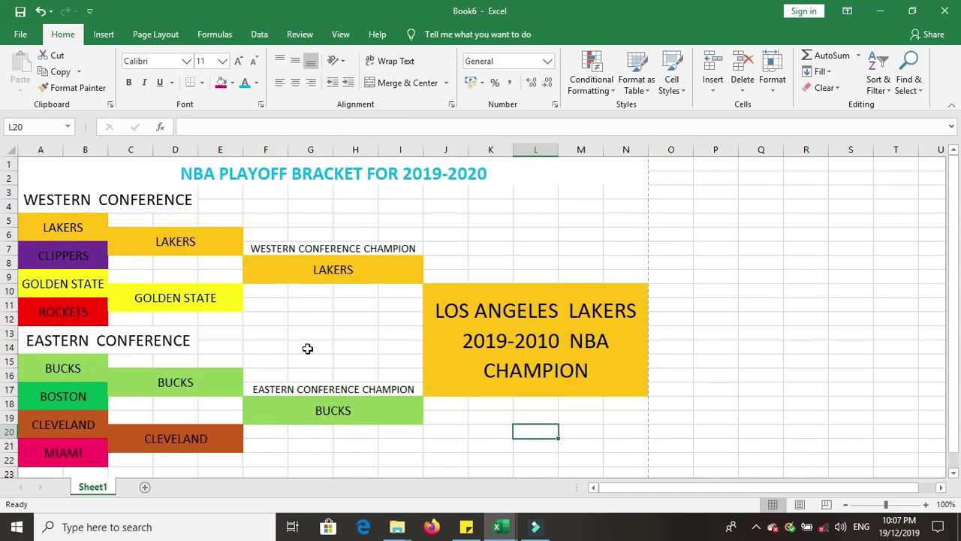
Give the four Western Conference team cells a boxed outline border via Format Cells.
left_click_drag(77, 234, 72, 309)
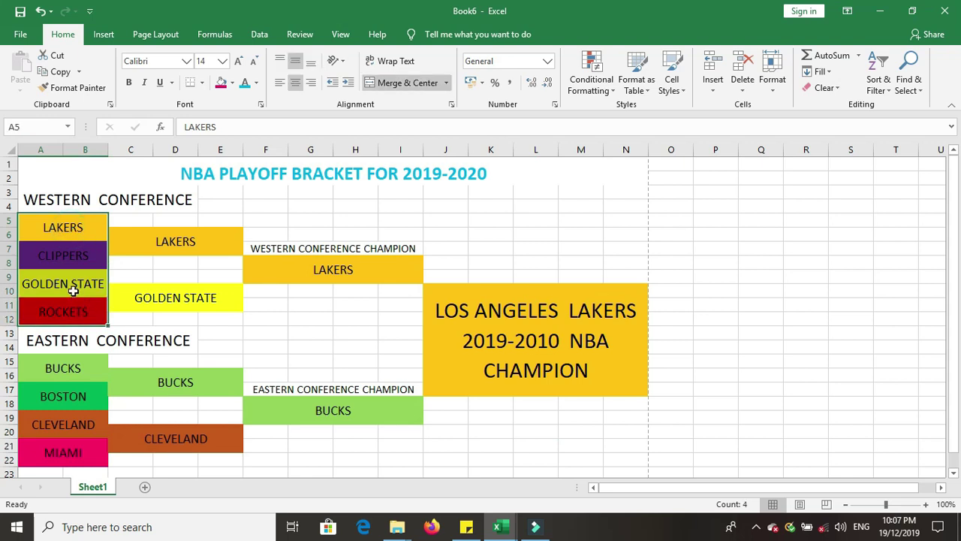
right_click(75, 293)
left_click(108, 448)
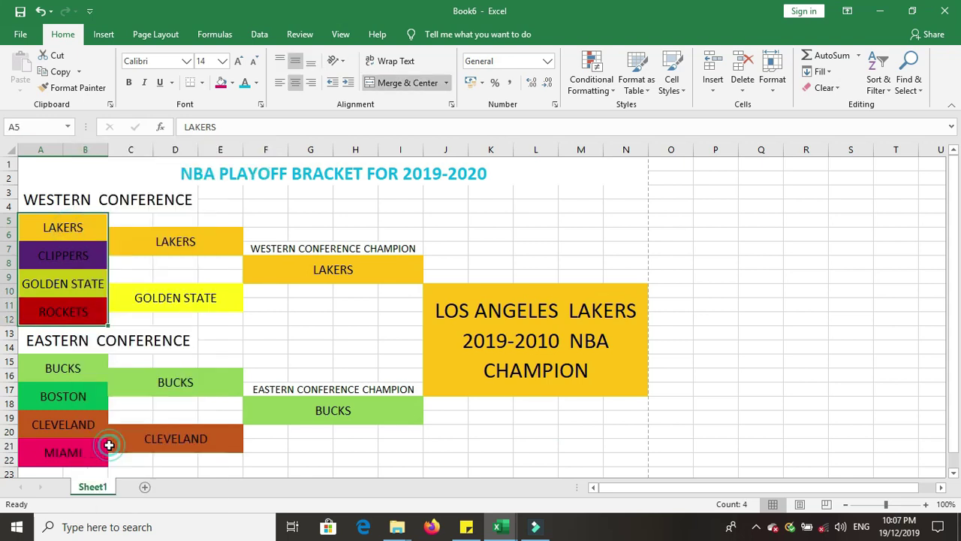
left_click(83, 292)
left_click(162, 316)
left_click(188, 294)
left_click(247, 310)
left_click(205, 349)
left_click(287, 493)
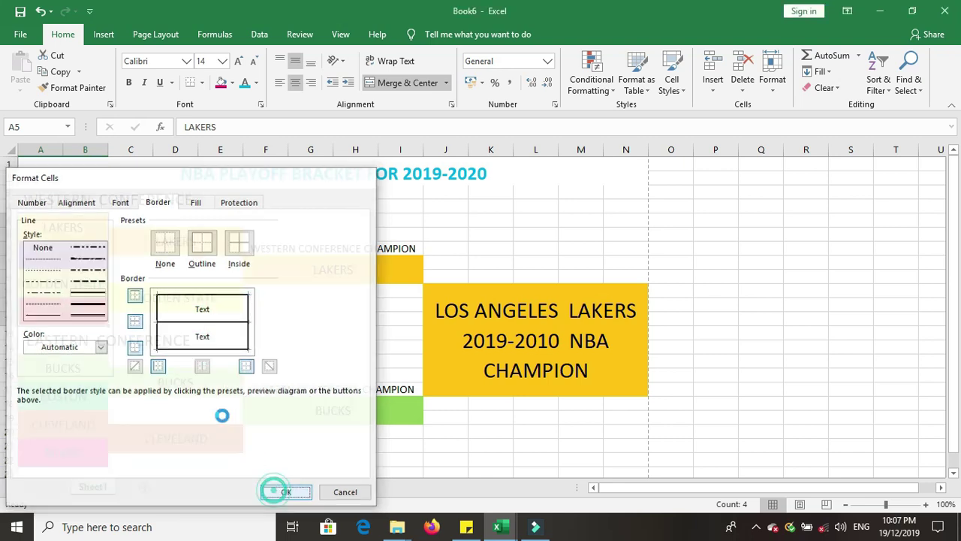
Repeat the border with F4 on the eastern teams, the BUCKS cells and the champion block.
scroll(187, 367, "down", 1)
scroll(187, 367, "down", 2)
left_click_drag(47, 284, 69, 375)
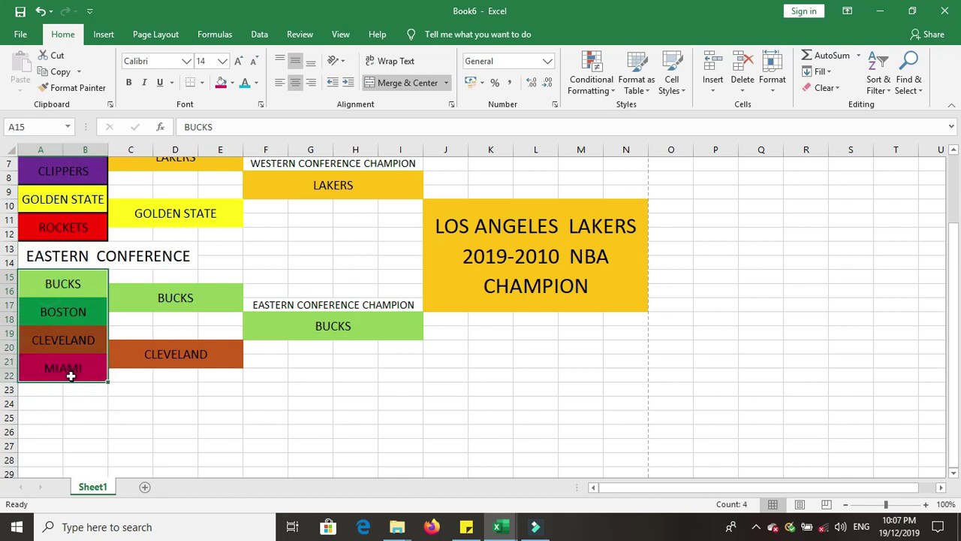
key("F4")
left_click(159, 298)
key("F4")
left_click(161, 353)
key("F4")
left_click(311, 328)
left_click(466, 275)
key("F4")
Repeat the border on LAKERS in F8, GOLDEN STATE in C10 and LAKERS in C6.
scroll(466, 275, "up", 2)
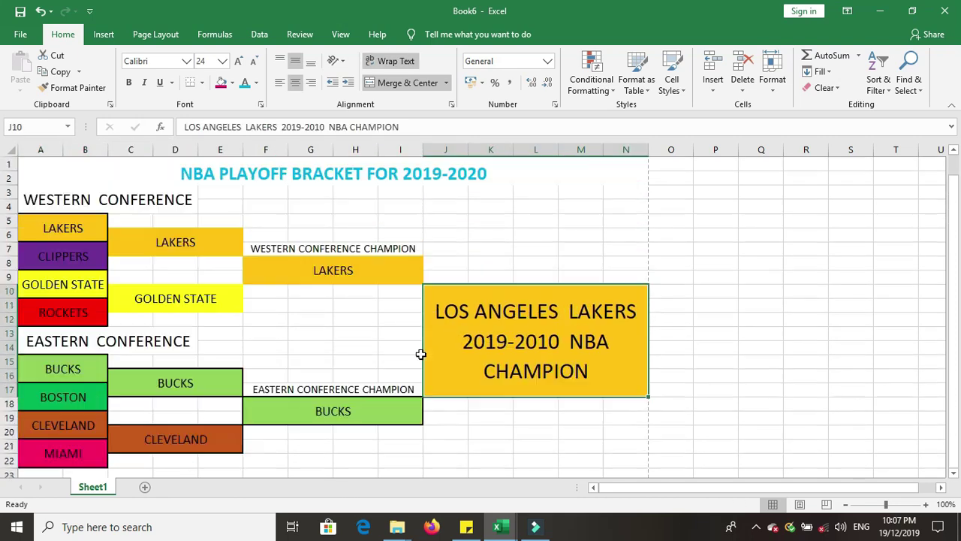
left_click(348, 276)
key("F4")
left_click(171, 299)
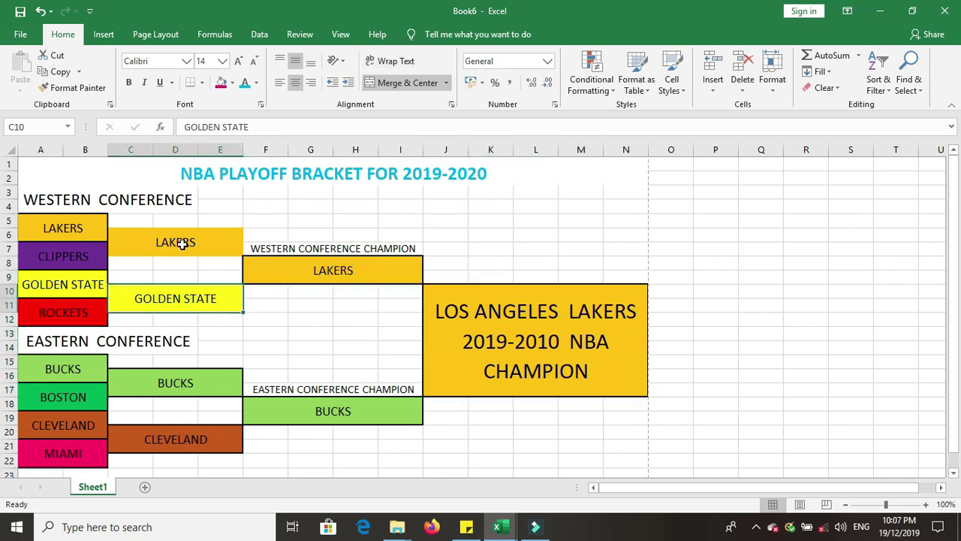
key("F4")
left_click(182, 243)
key("F4")
left_click(333, 347)
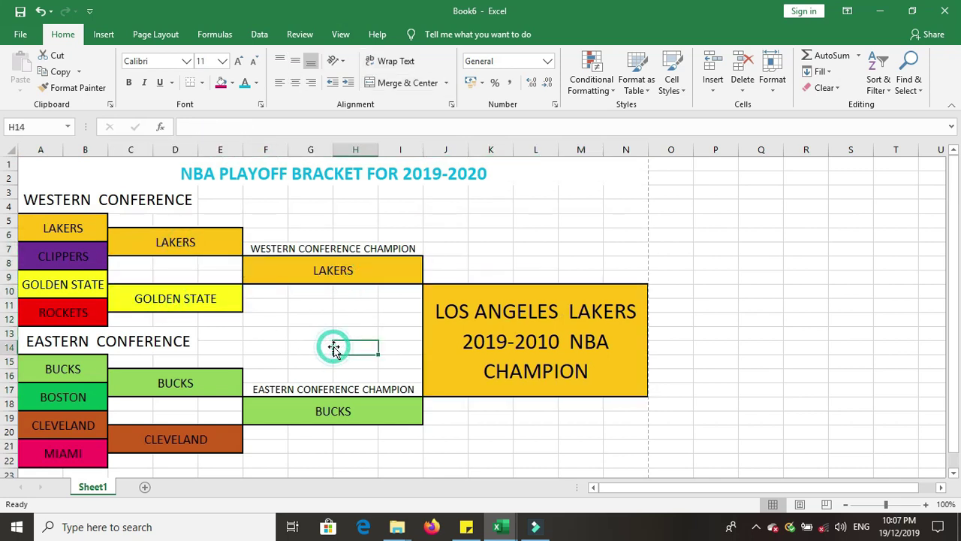
Scroll through the bordered bracket and select the champion cell.
scroll(333, 346, "down", 1)
scroll(334, 368, "up", 1)
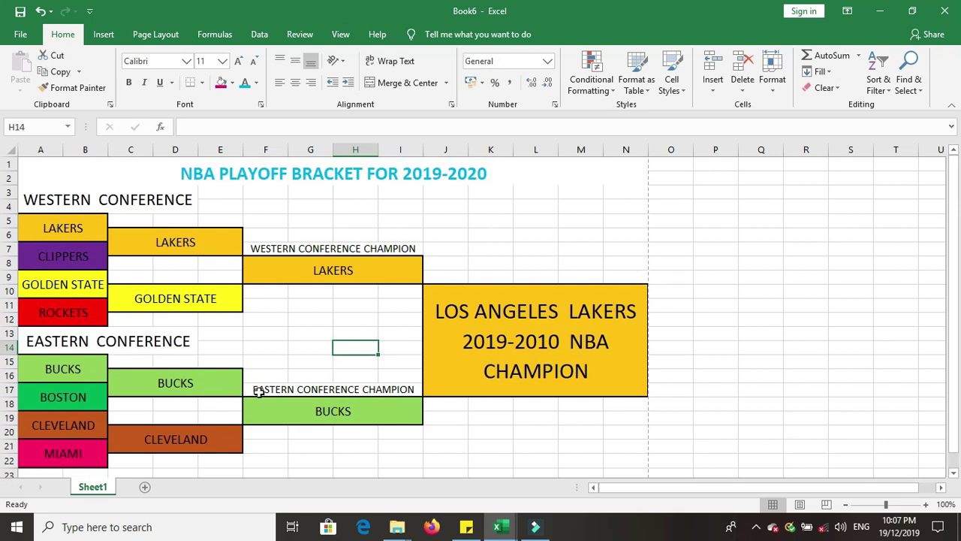
left_click(553, 456)
left_click(553, 361)
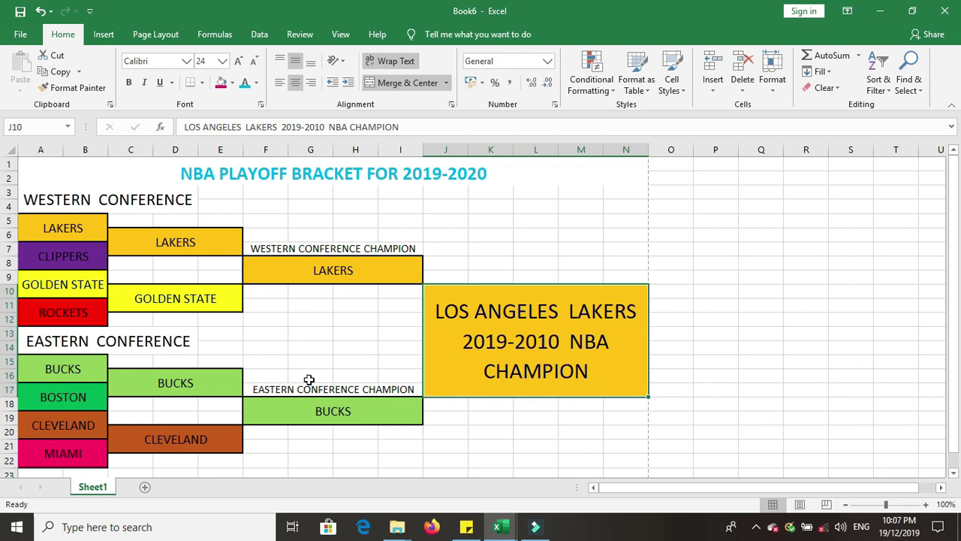
scroll(309, 379, "down", 1)
scroll(309, 379, "up", 1)
Check the LAKERS and BUCKS cells in each round and the champion cell.
left_click(59, 229)
left_click(143, 238)
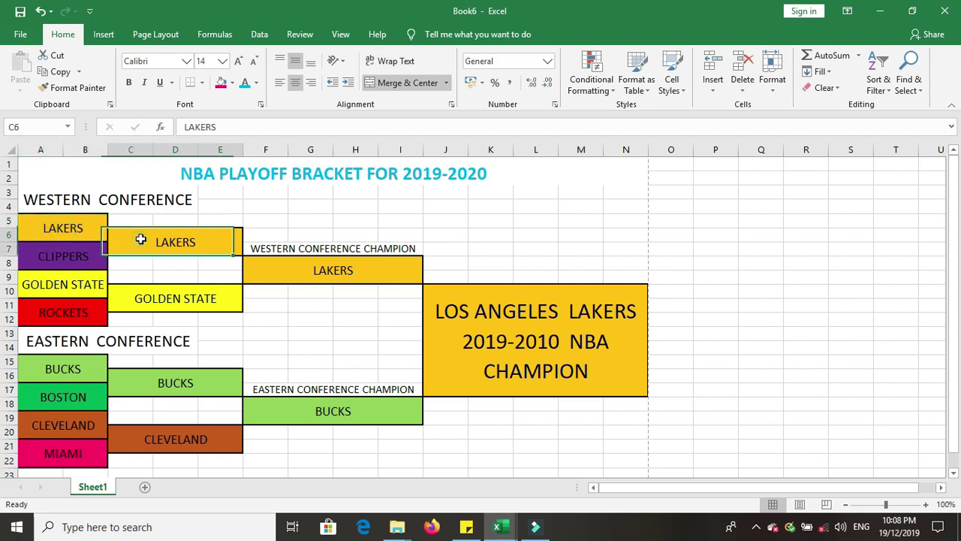
left_click(318, 265)
left_click(56, 368)
left_click(181, 389)
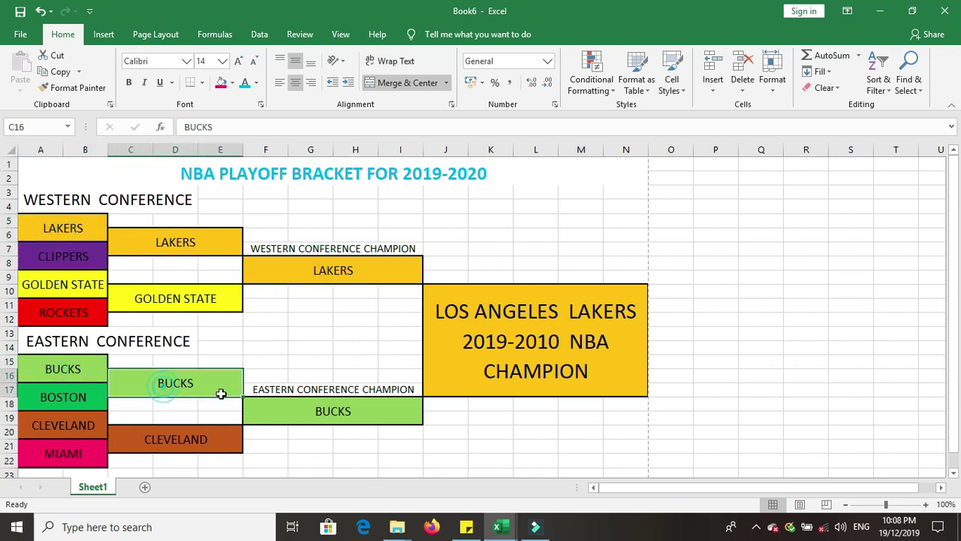
left_click(301, 407)
left_click(460, 346)
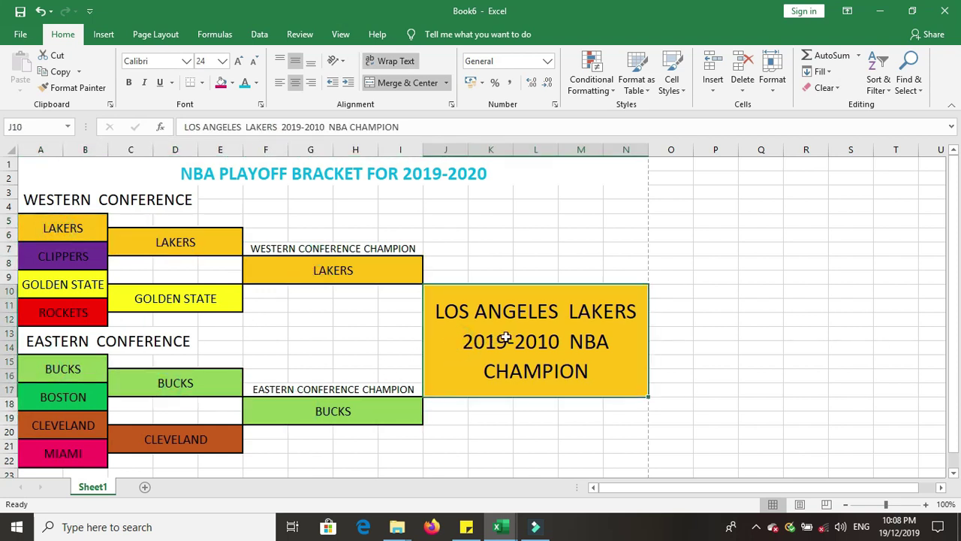
left_click(318, 278)
left_click(489, 333)
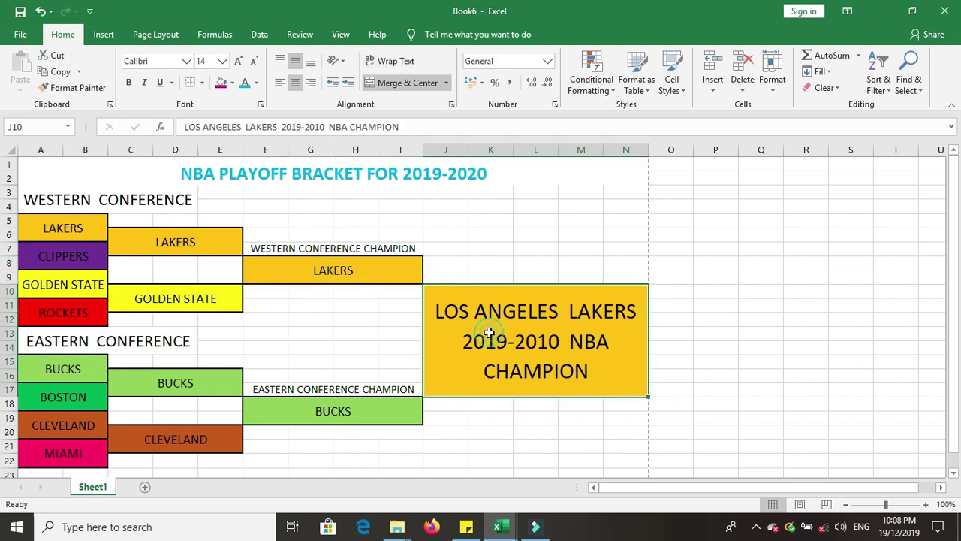
left_click(487, 335)
Change 2019-2010 to 2019-2020 in the champion cell.
double_click(494, 349)
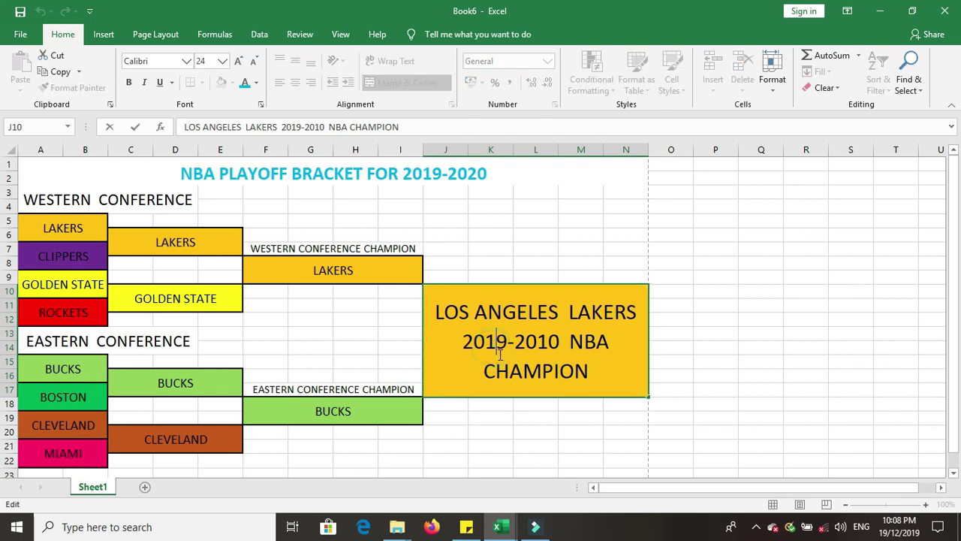
left_click(547, 350)
key("BackSpace")
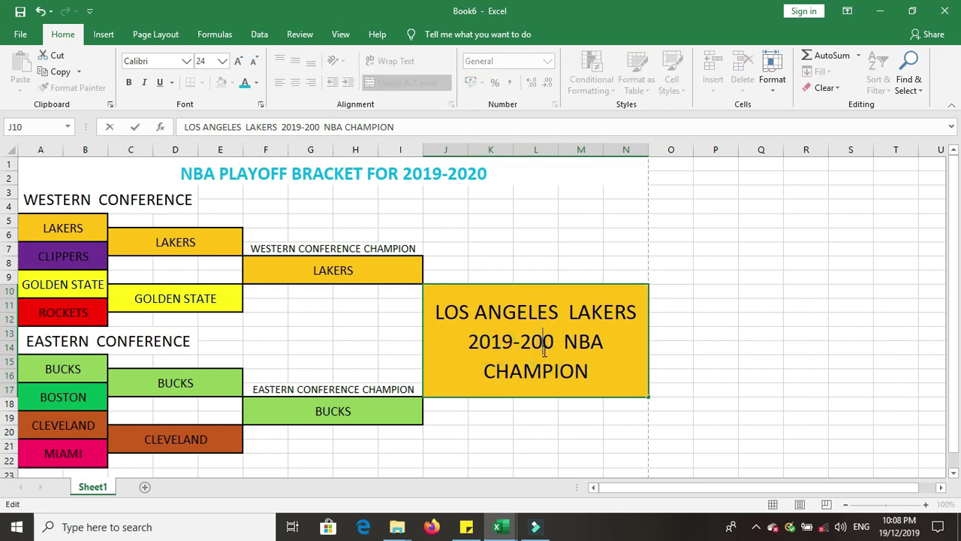
type("2")
left_click(538, 388)
left_click(500, 265)
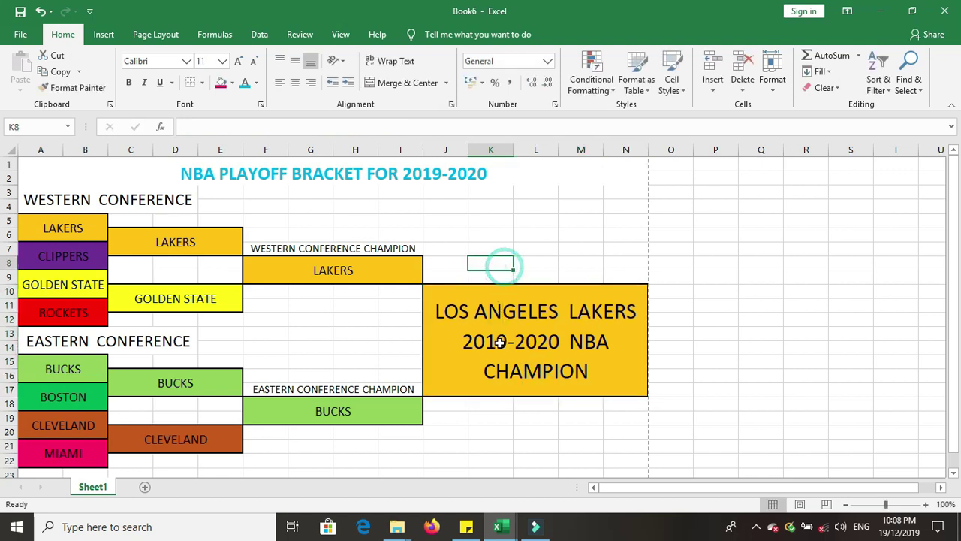
left_click(499, 343)
left_click(20, 33)
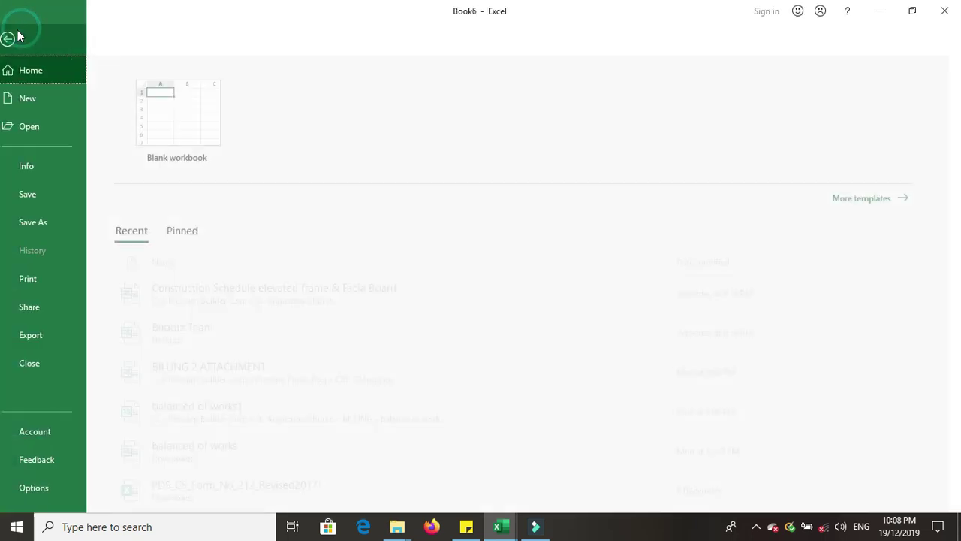
left_click(54, 275)
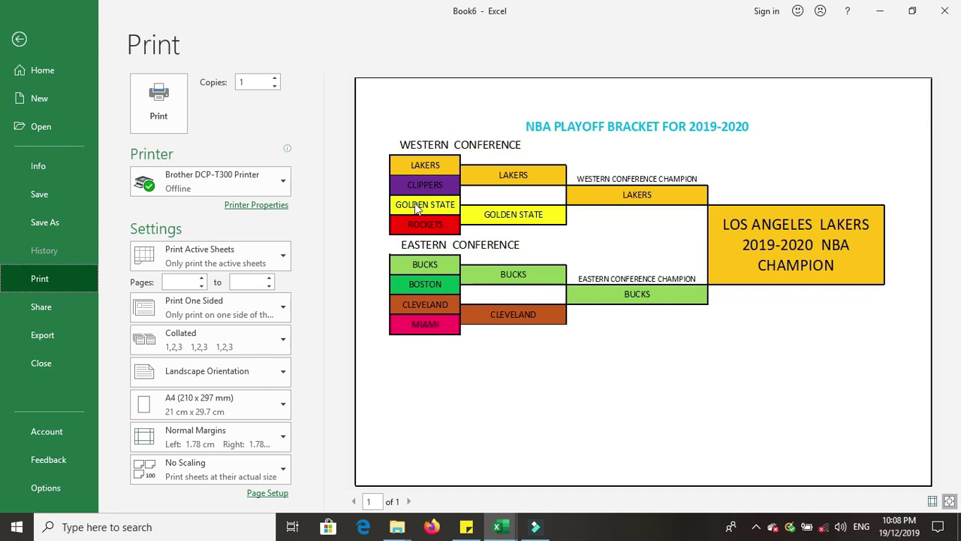
left_click(20, 39)
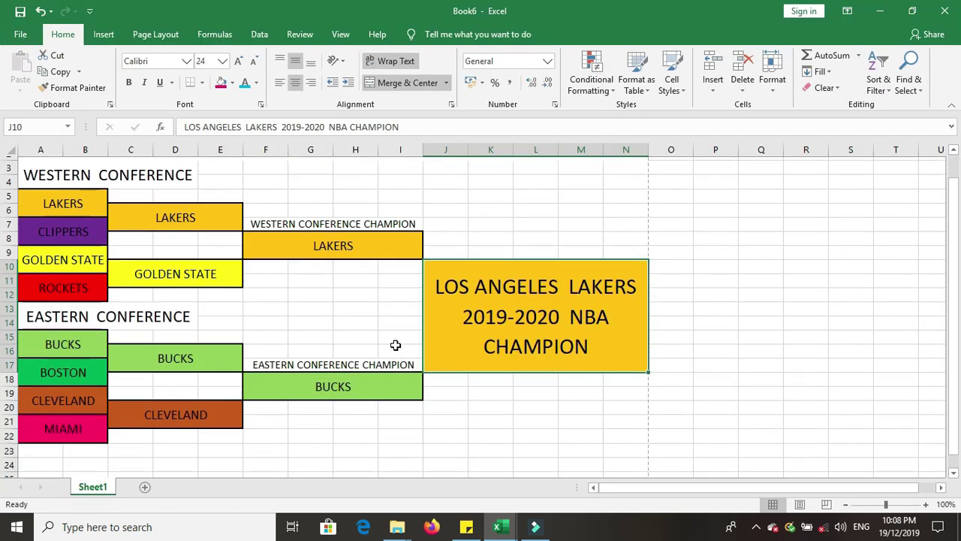
Make rows 3 through 22 taller so the bracket spreads out vertically.
scroll(395, 344, "down", 1)
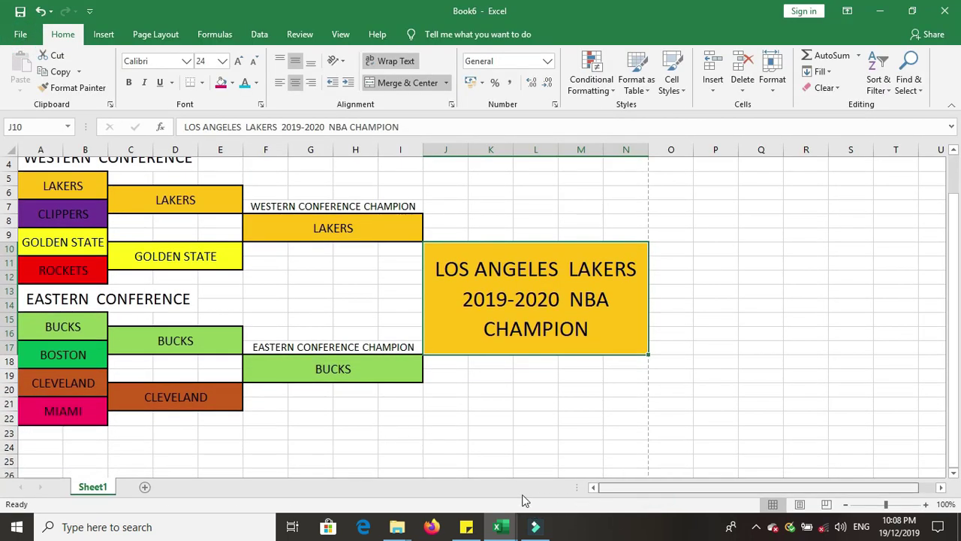
scroll(71, 346, "up", 1)
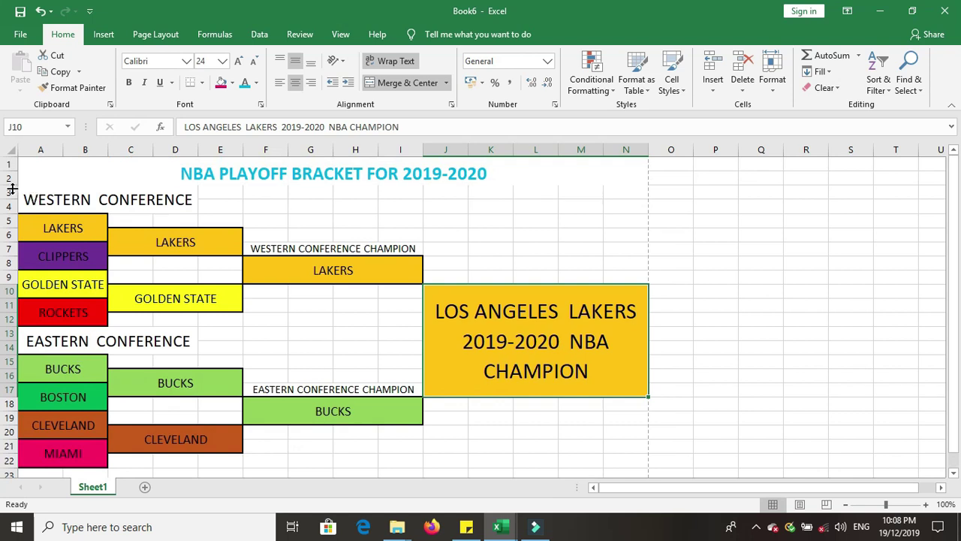
left_click_drag(11, 193, 6, 459)
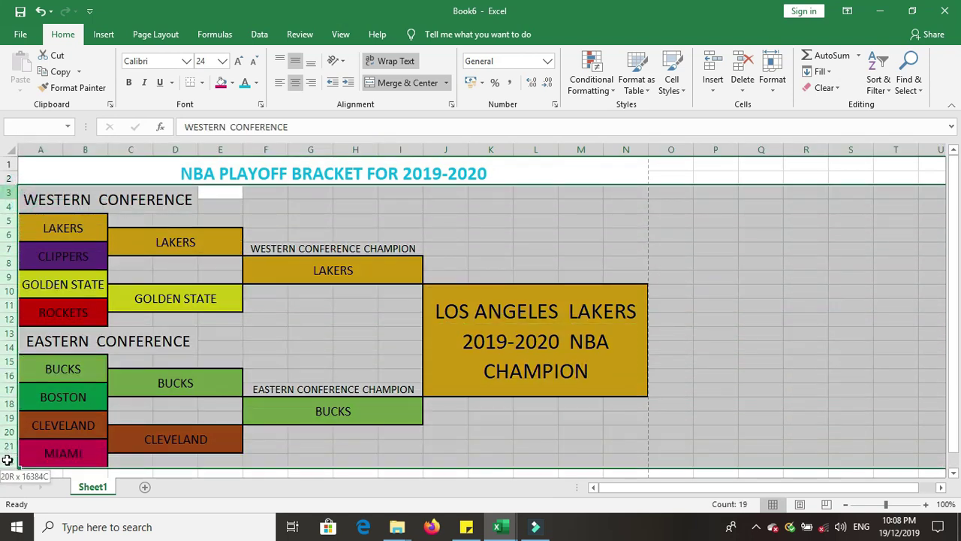
left_click_drag(9, 199, 8, 206)
Clear the row selection, review the resized bracket, and return to the File page.
scroll(625, 448, "down", 1)
scroll(625, 448, "down", 2)
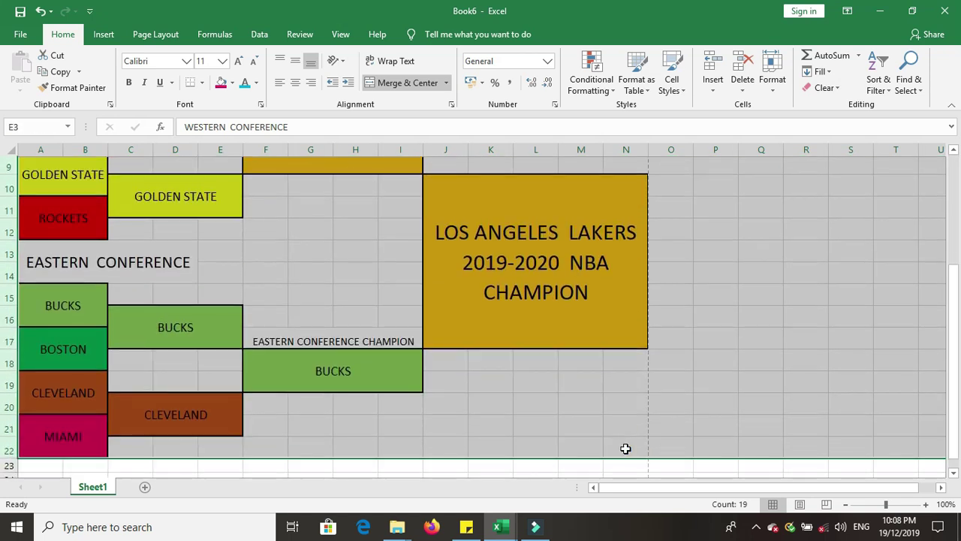
scroll(626, 448, "down", 1)
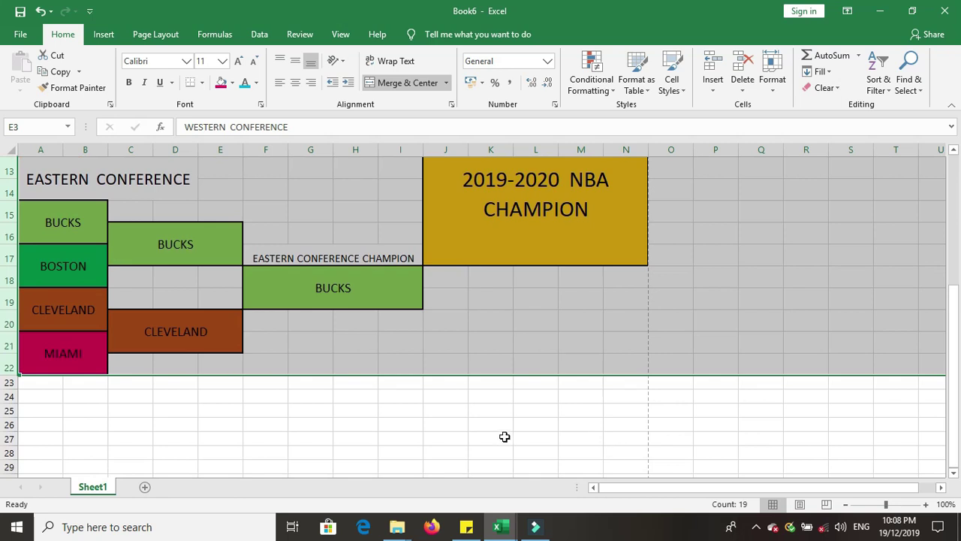
left_click(503, 436)
scroll(504, 436, "down", 1)
left_click(309, 306)
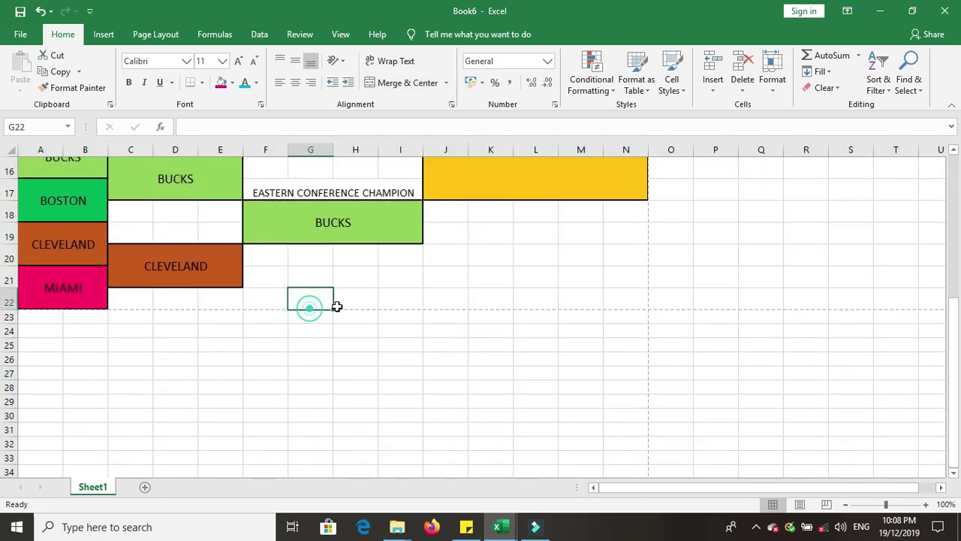
left_click(515, 305)
scroll(489, 384, "up", 2)
scroll(486, 388, "up", 3)
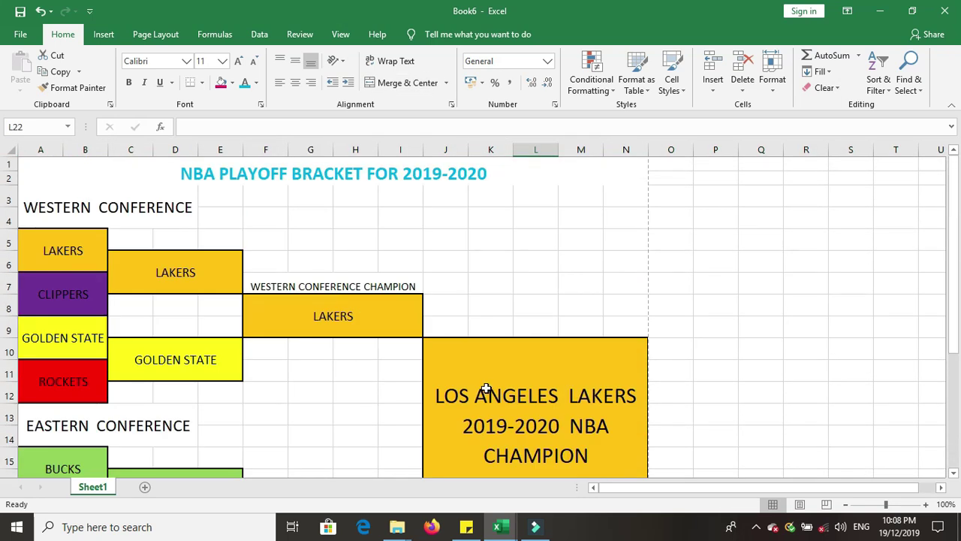
scroll(487, 388, "down", 1)
scroll(485, 388, "down", 1)
scroll(485, 388, "down", 1)
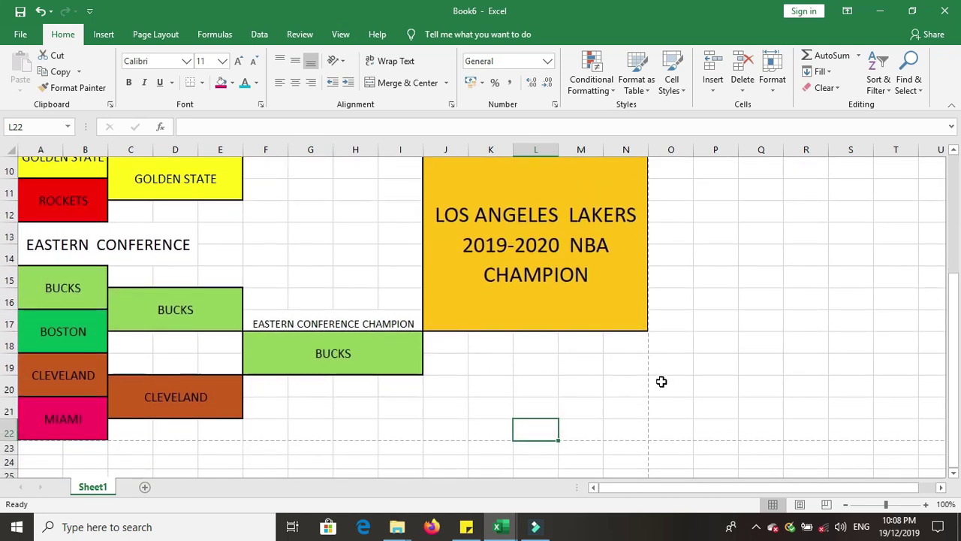
left_click(618, 437)
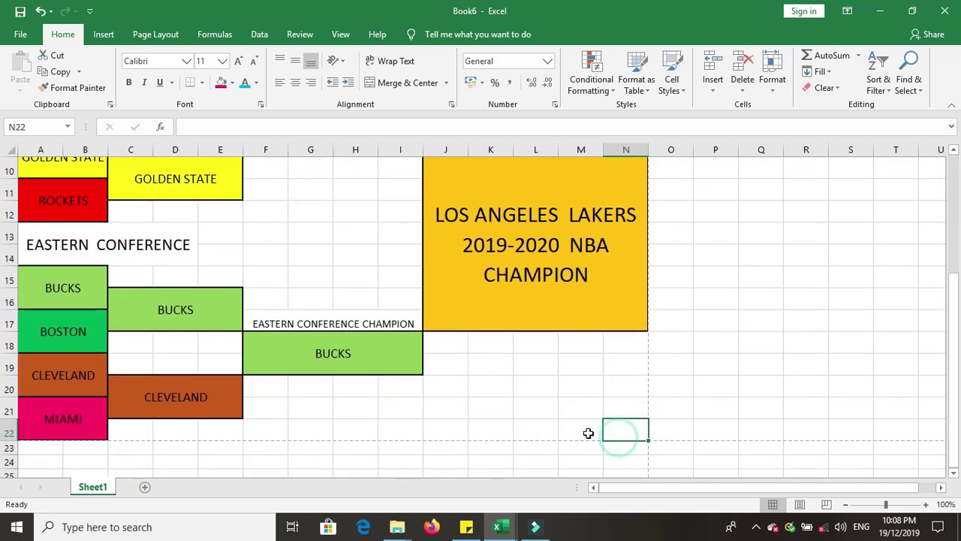
scroll(592, 417, "up", 2)
scroll(593, 417, "up", 1)
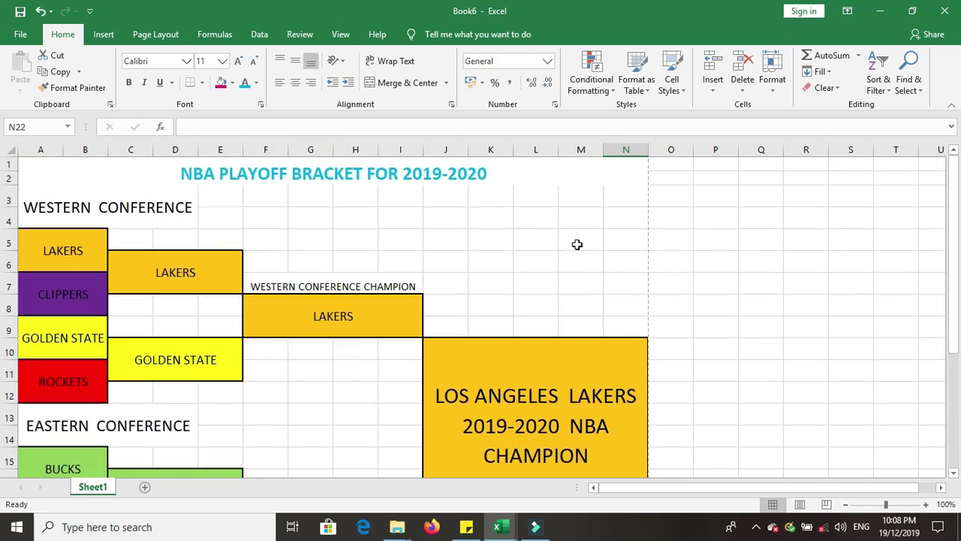
left_click(20, 34)
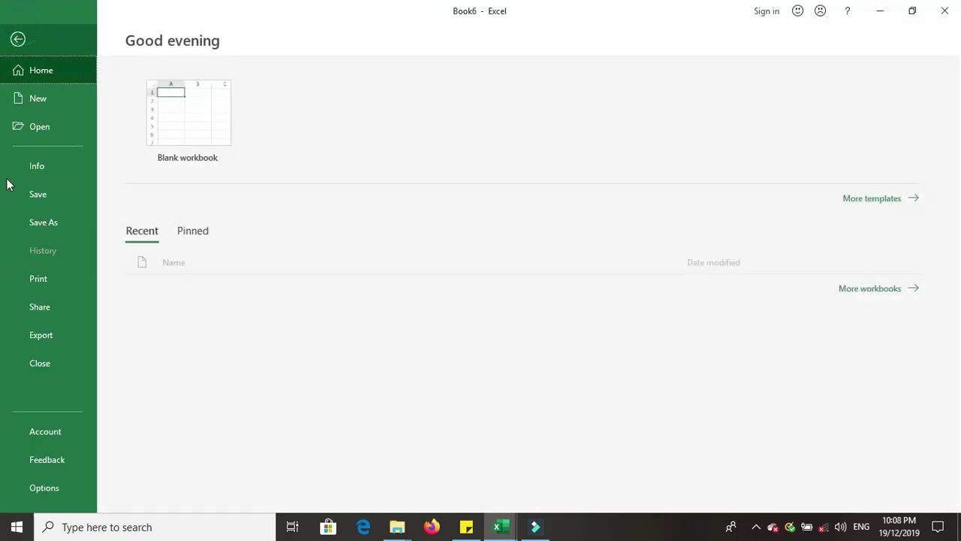
Print-preview the taller bracket on one landscape A4 page.
left_click(52, 282)
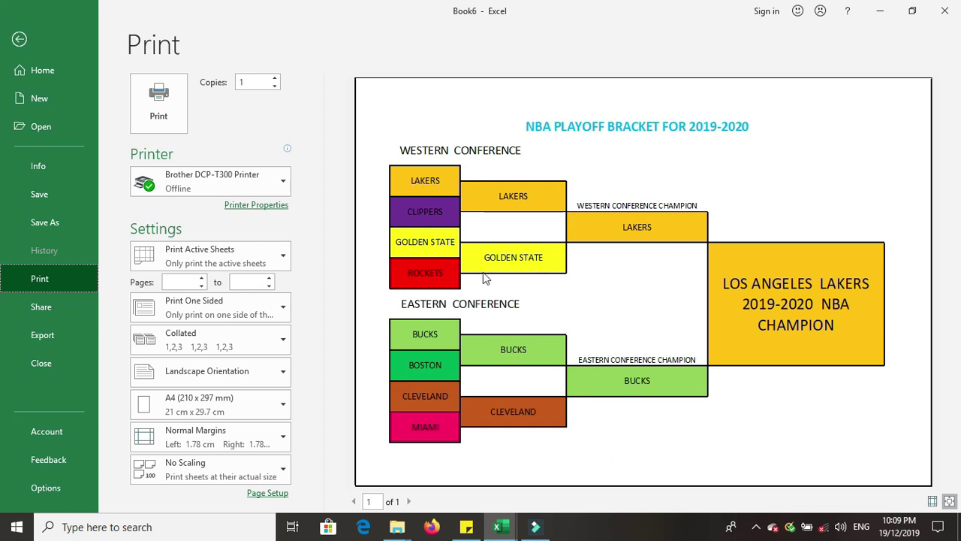
mouse_move(536, 535)
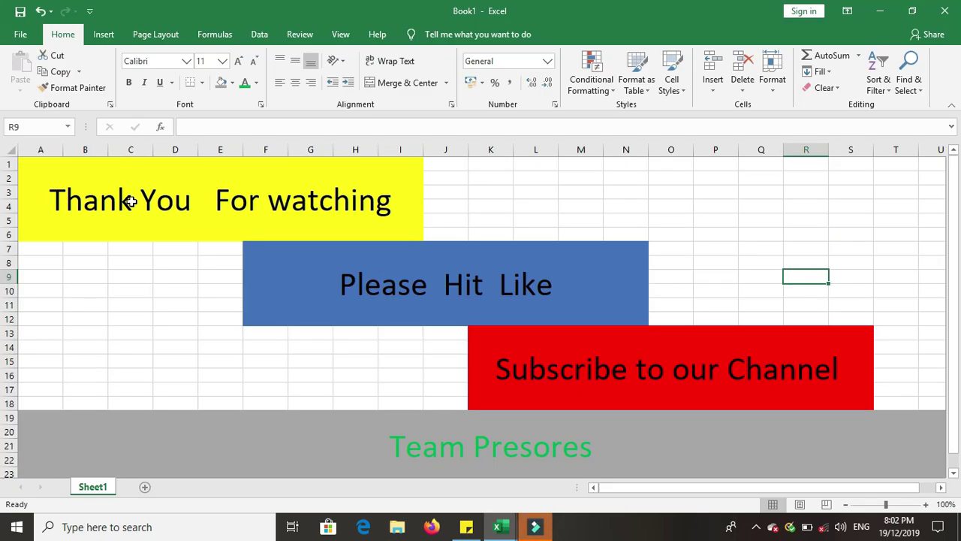
Select each Book1 banner: Thank You For watching, Please Hit Like, Subscribe to our Channel, Team Presores.
left_click(131, 202)
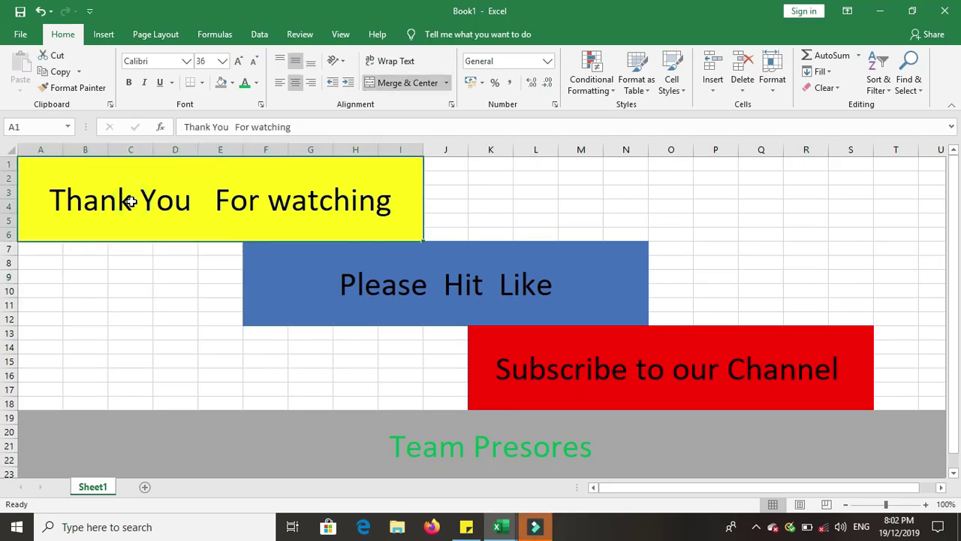
left_click(454, 292)
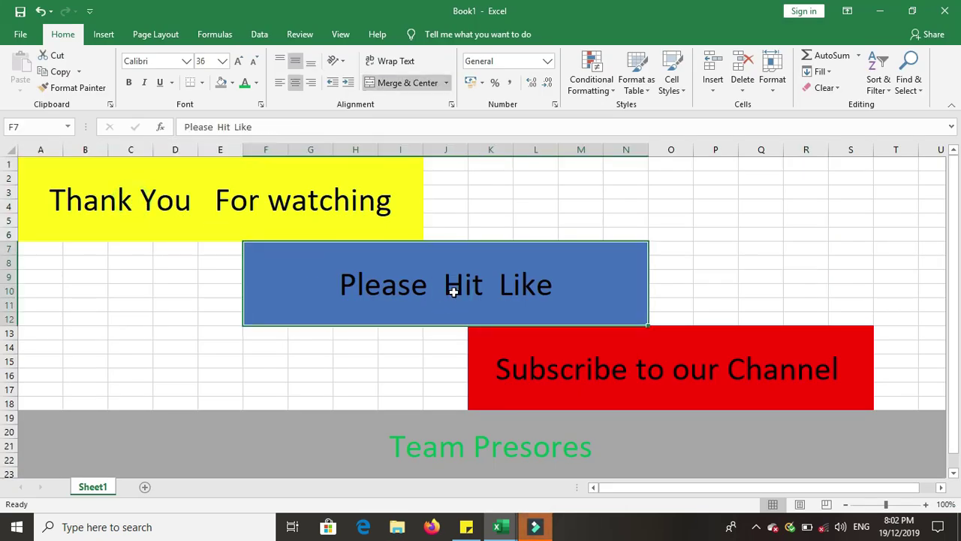
left_click(673, 368)
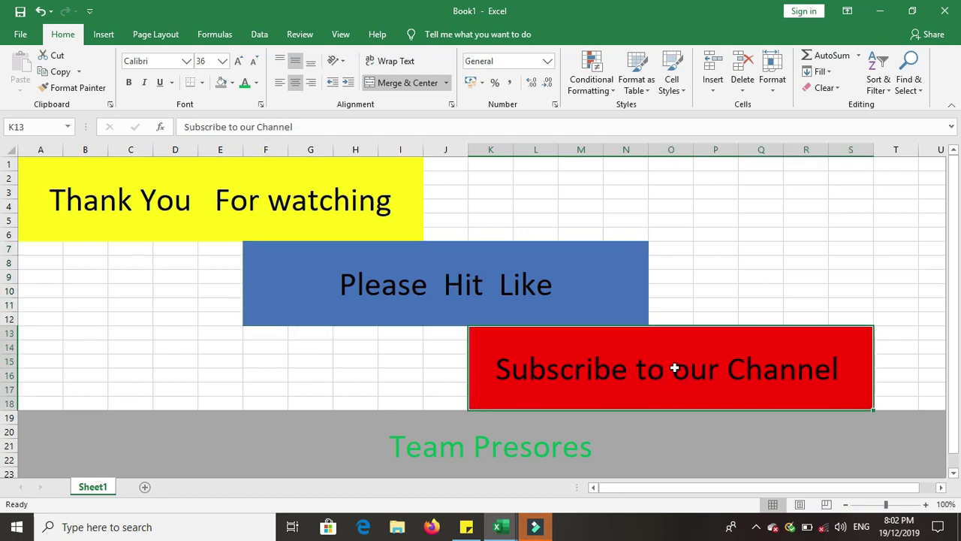
left_click(367, 451)
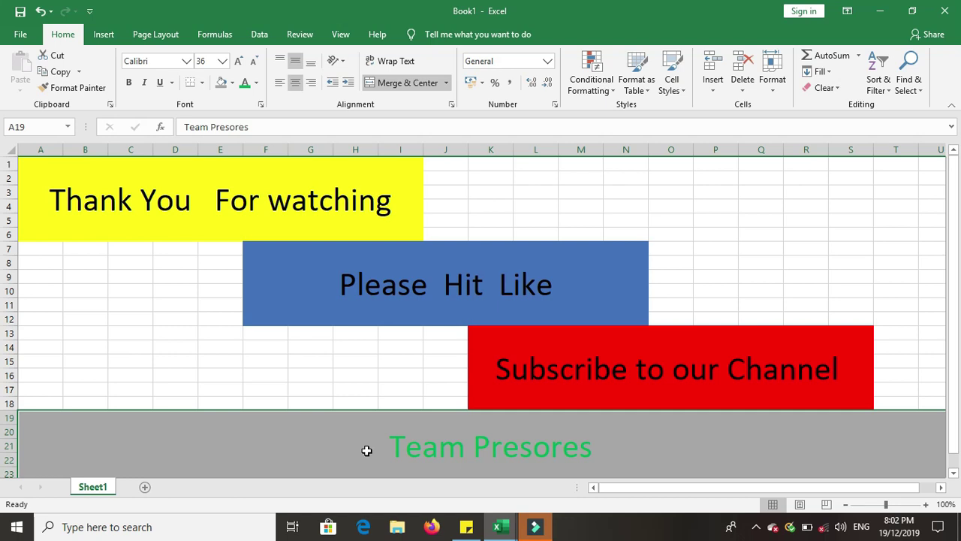